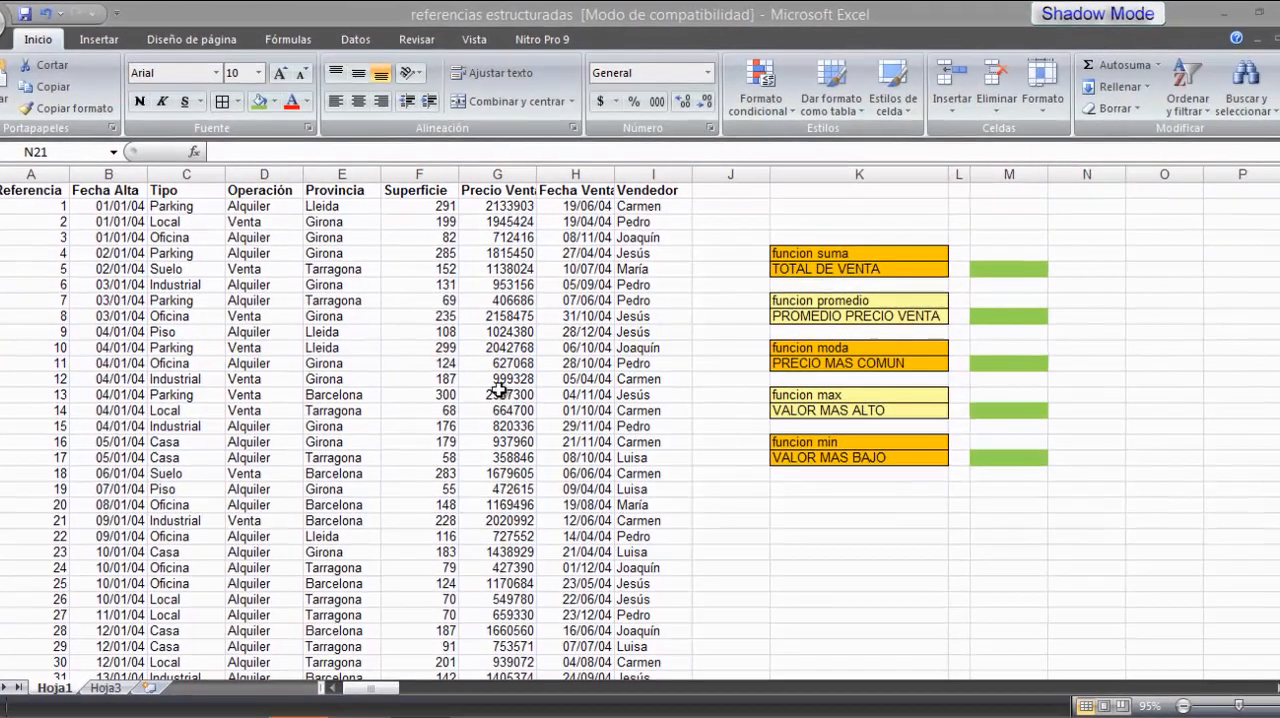
pyautogui.click(498, 379)
pyautogui.click(505, 334)
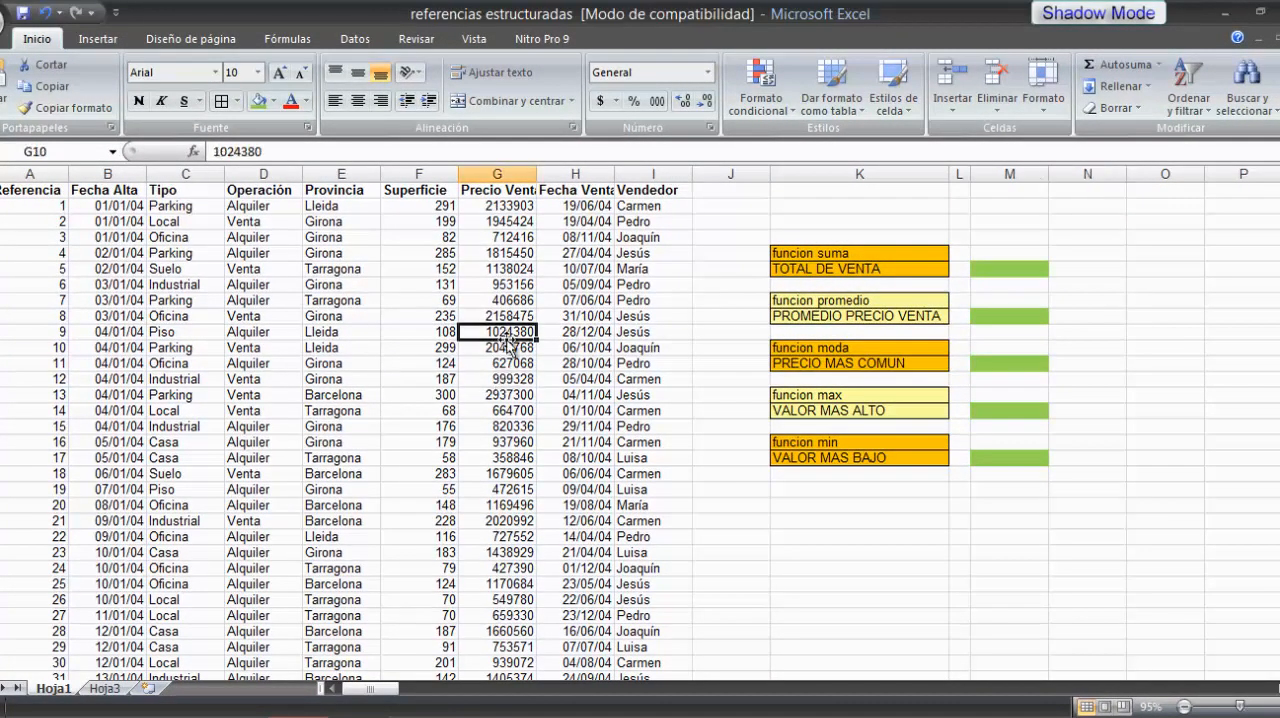
pyautogui.click(338, 365)
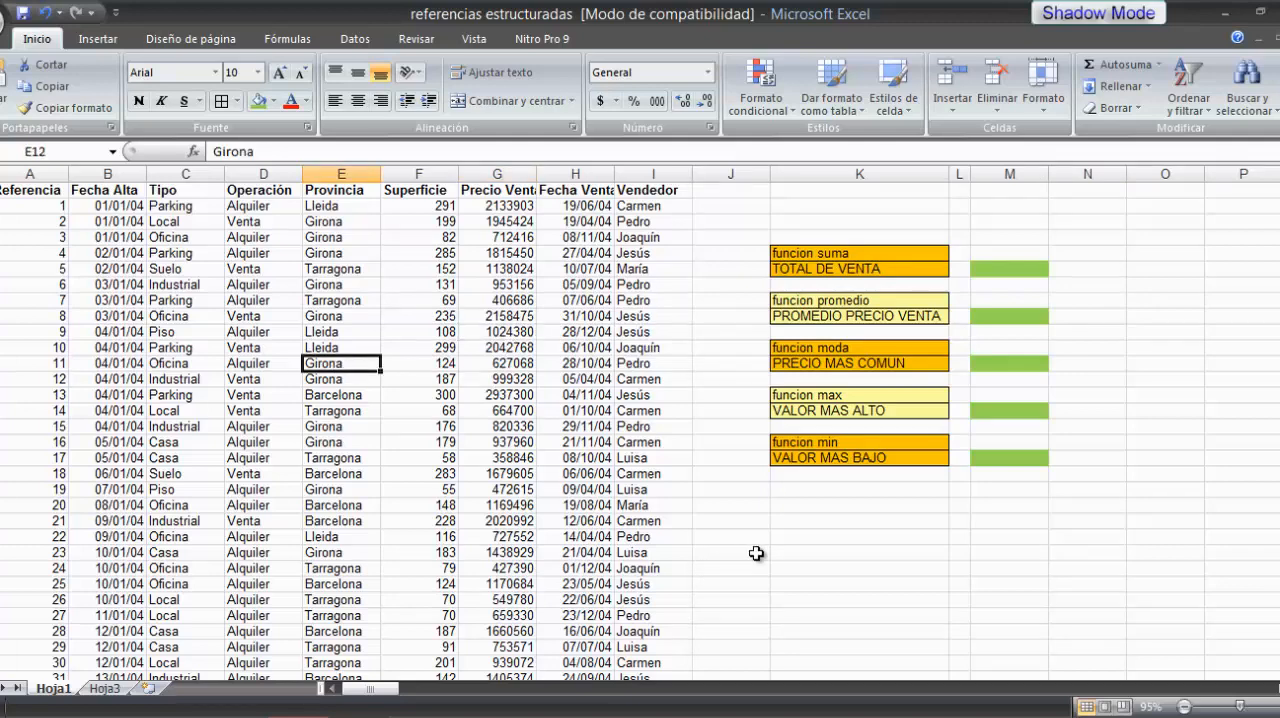
pyautogui.click(446, 366)
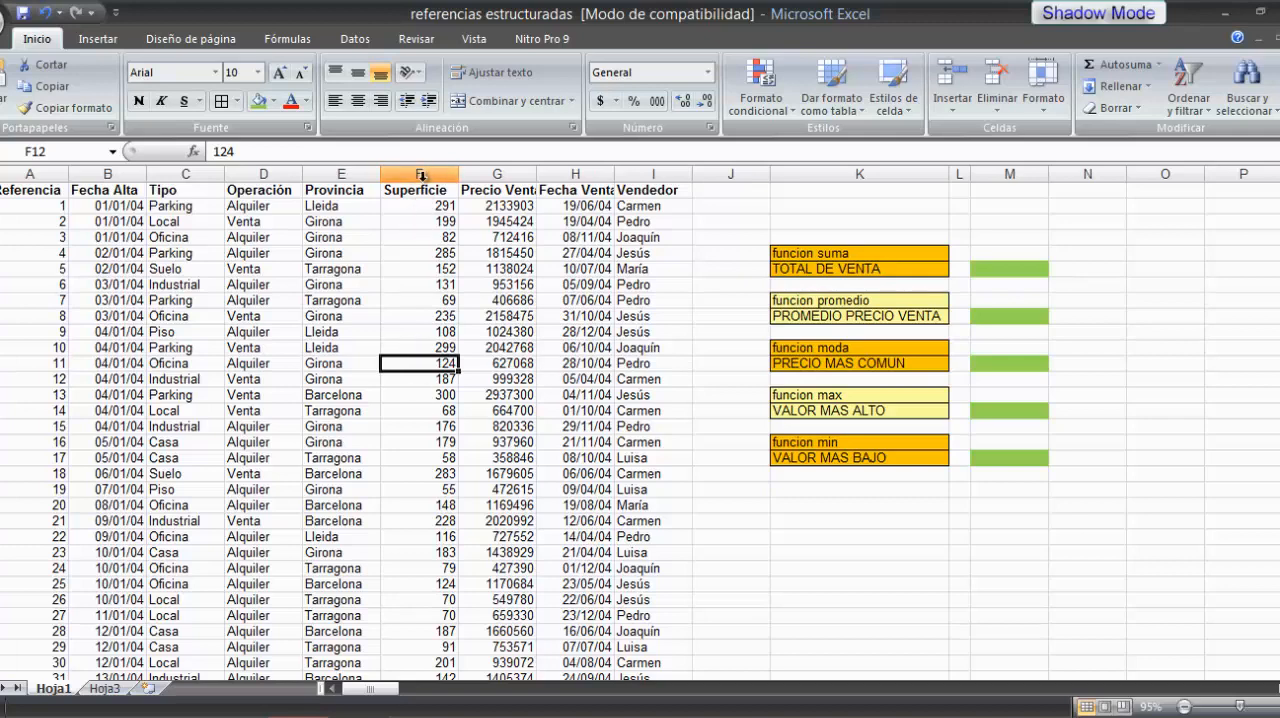
pyautogui.click(422, 239)
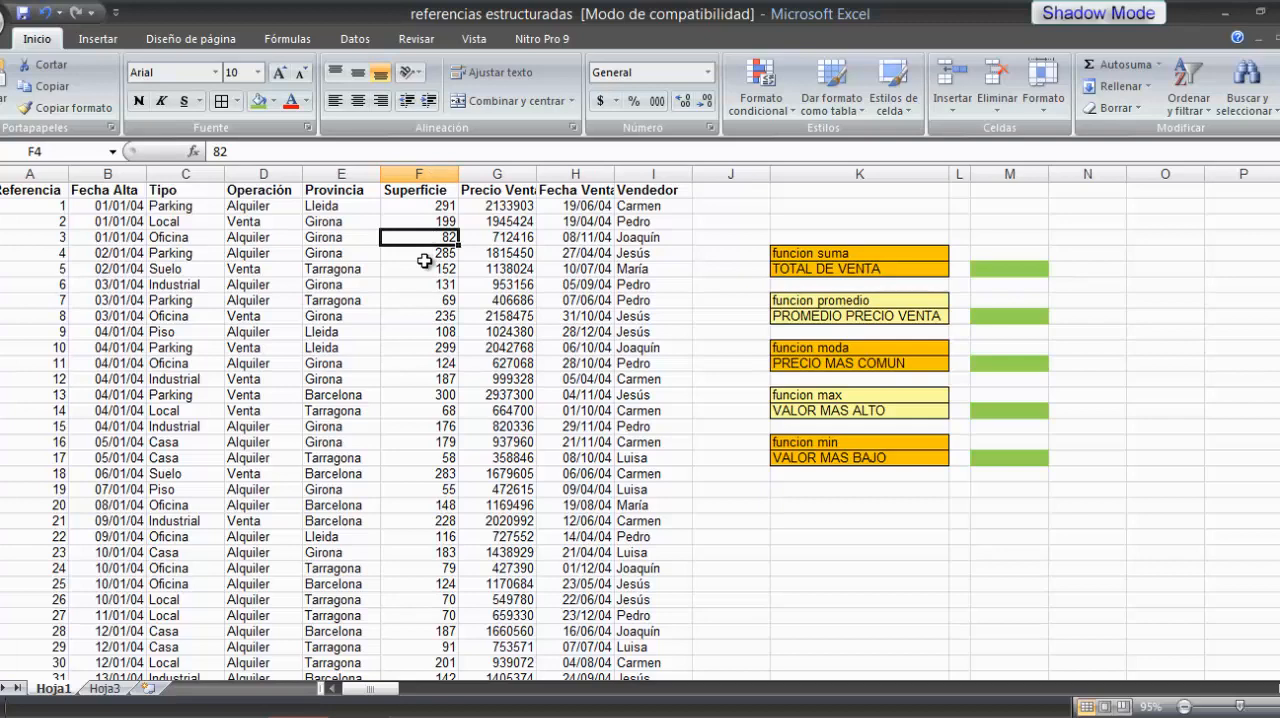
pyautogui.click(428, 333)
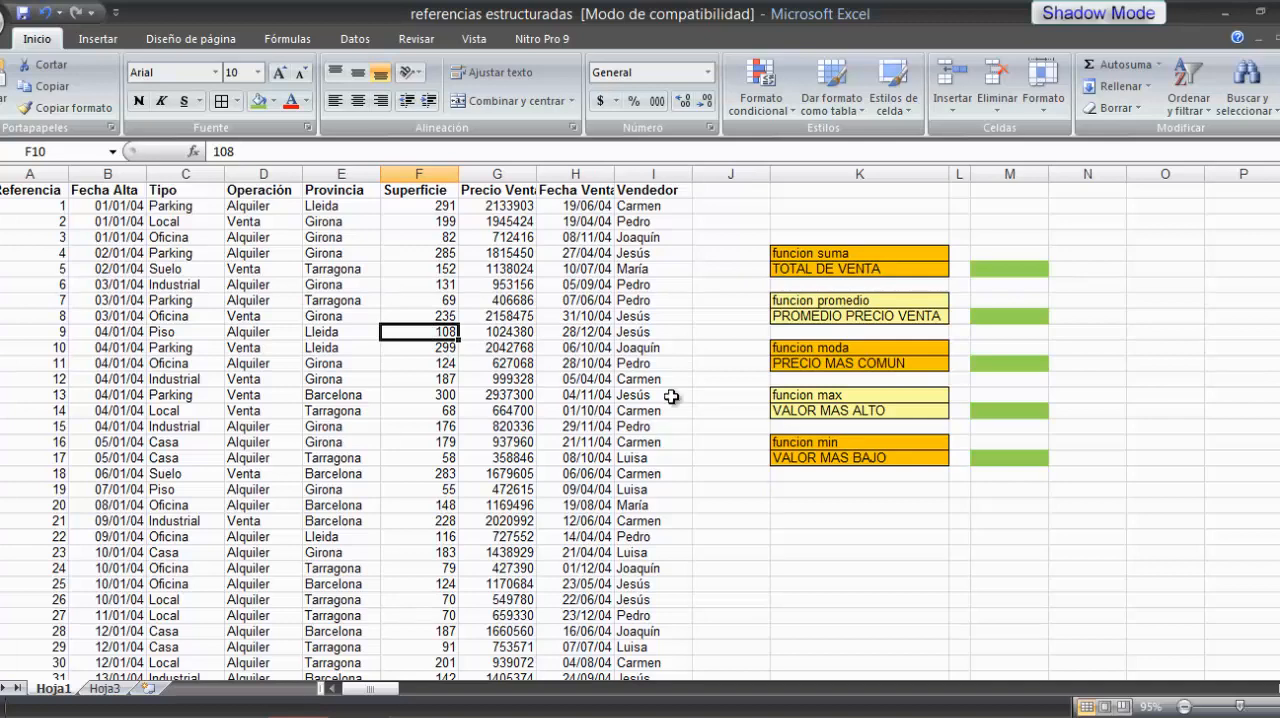
pyautogui.click(720, 346)
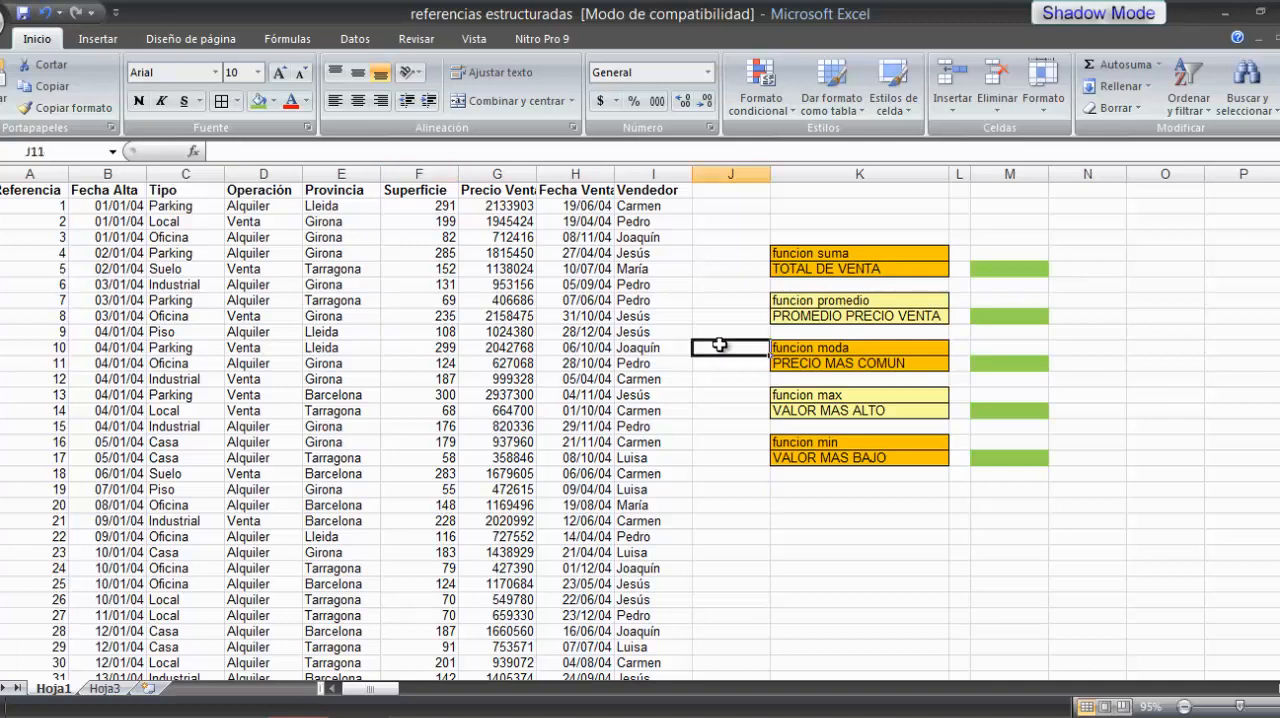
pyautogui.click(727, 237)
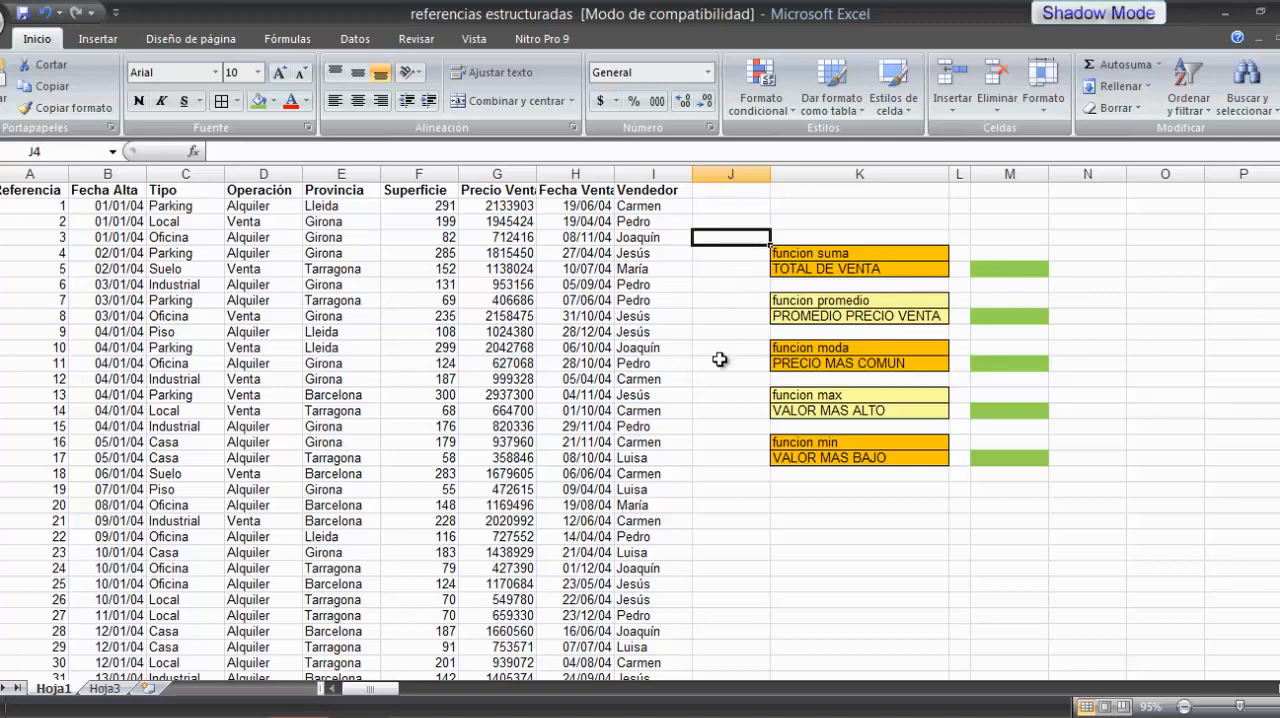
pyautogui.click(733, 488)
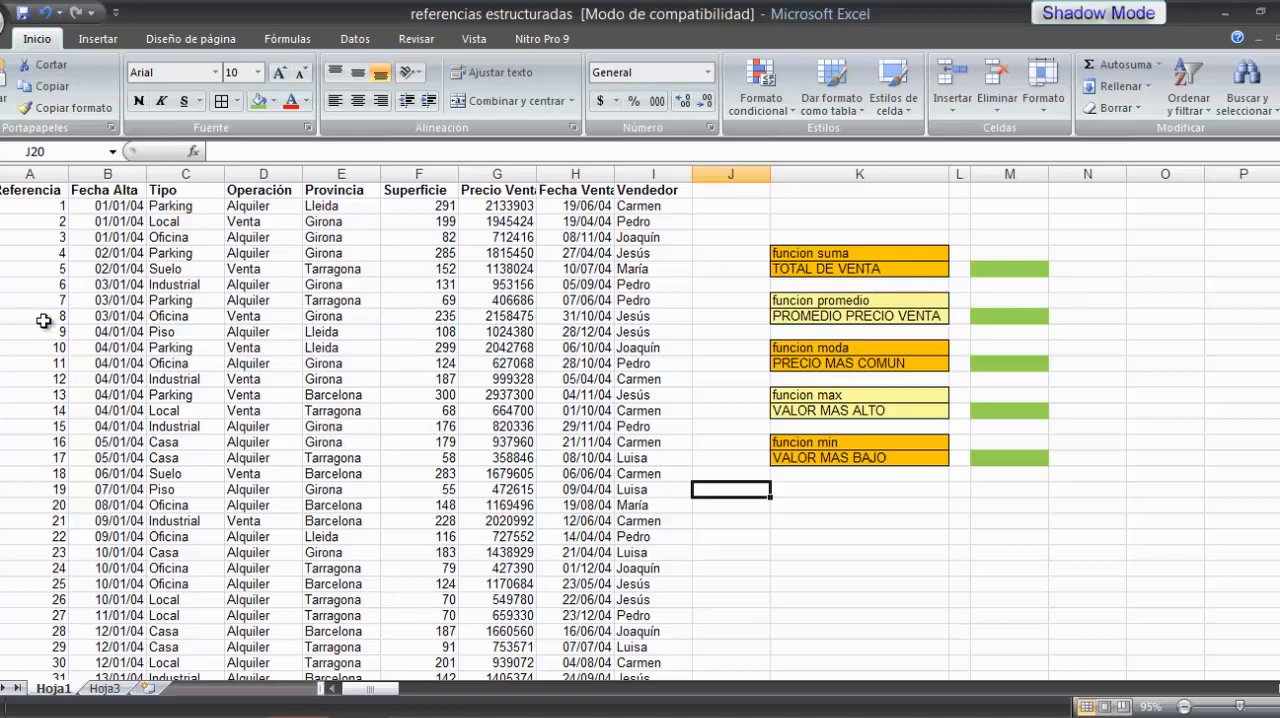
# Step: Convert the property data range A1:I3338 into a table with headers
pyautogui.click(27, 190)
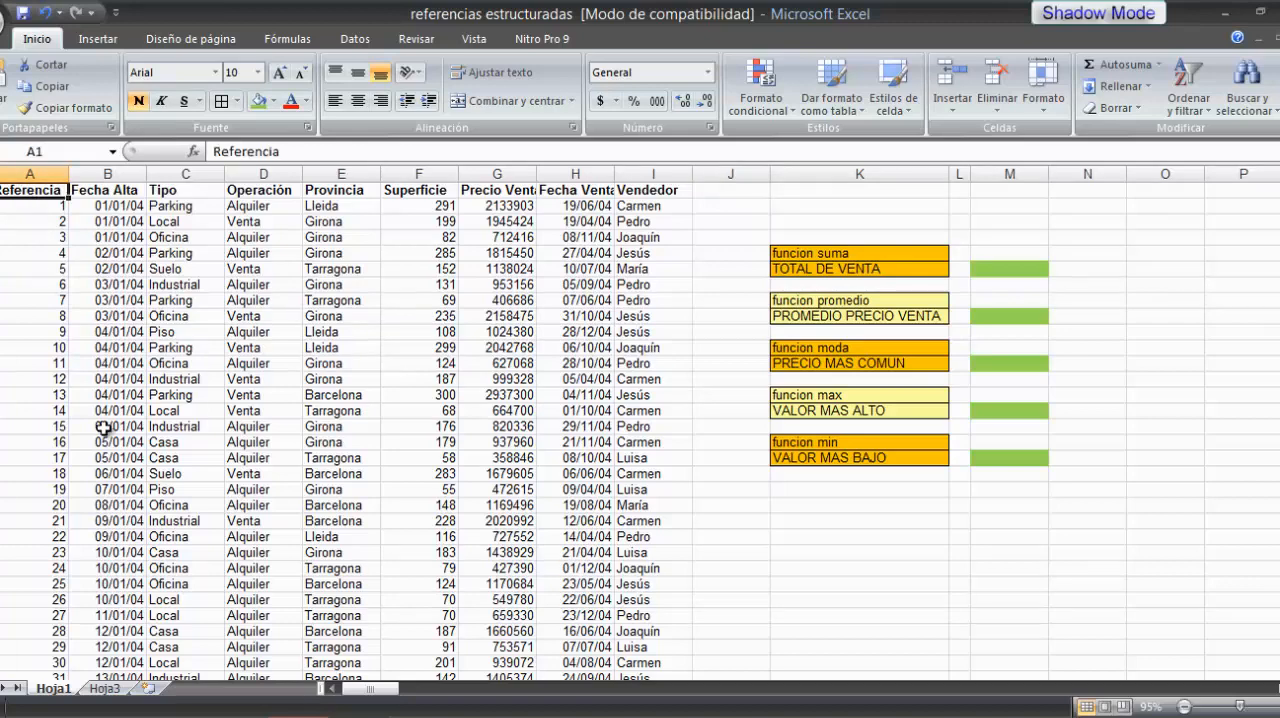
pyautogui.click(100, 40)
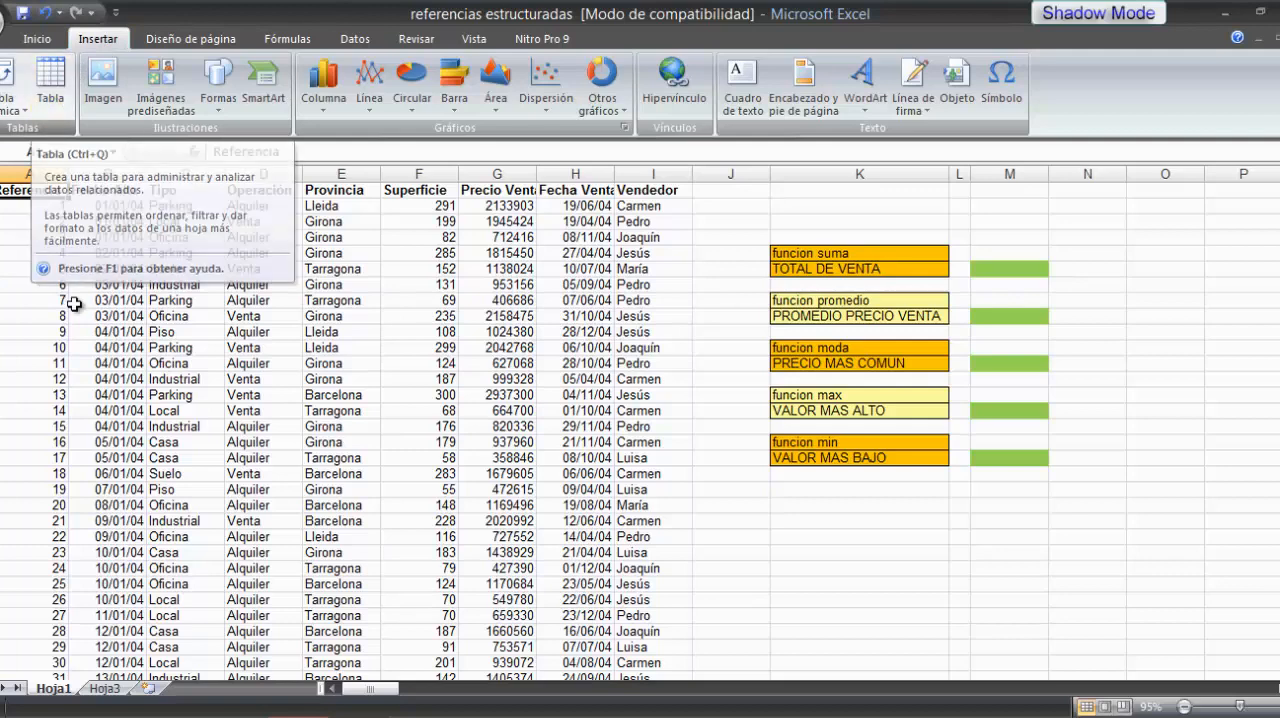
pyautogui.click(52, 93)
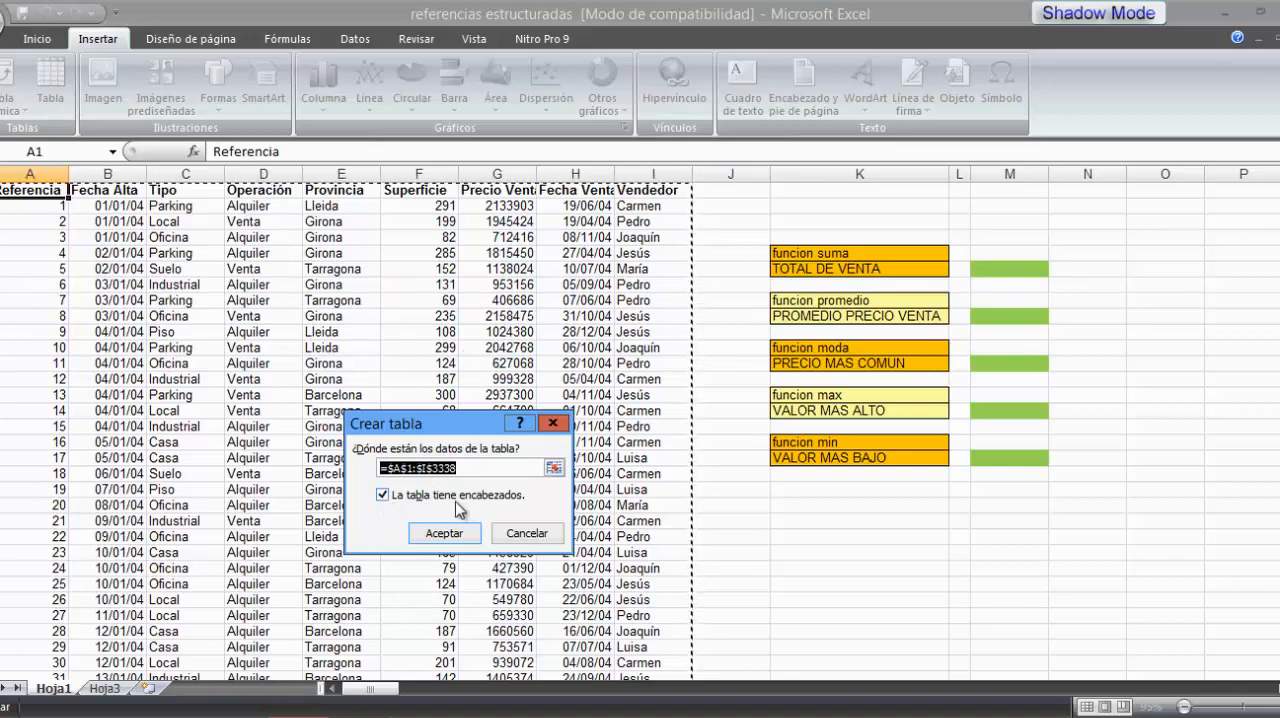
pyautogui.click(446, 534)
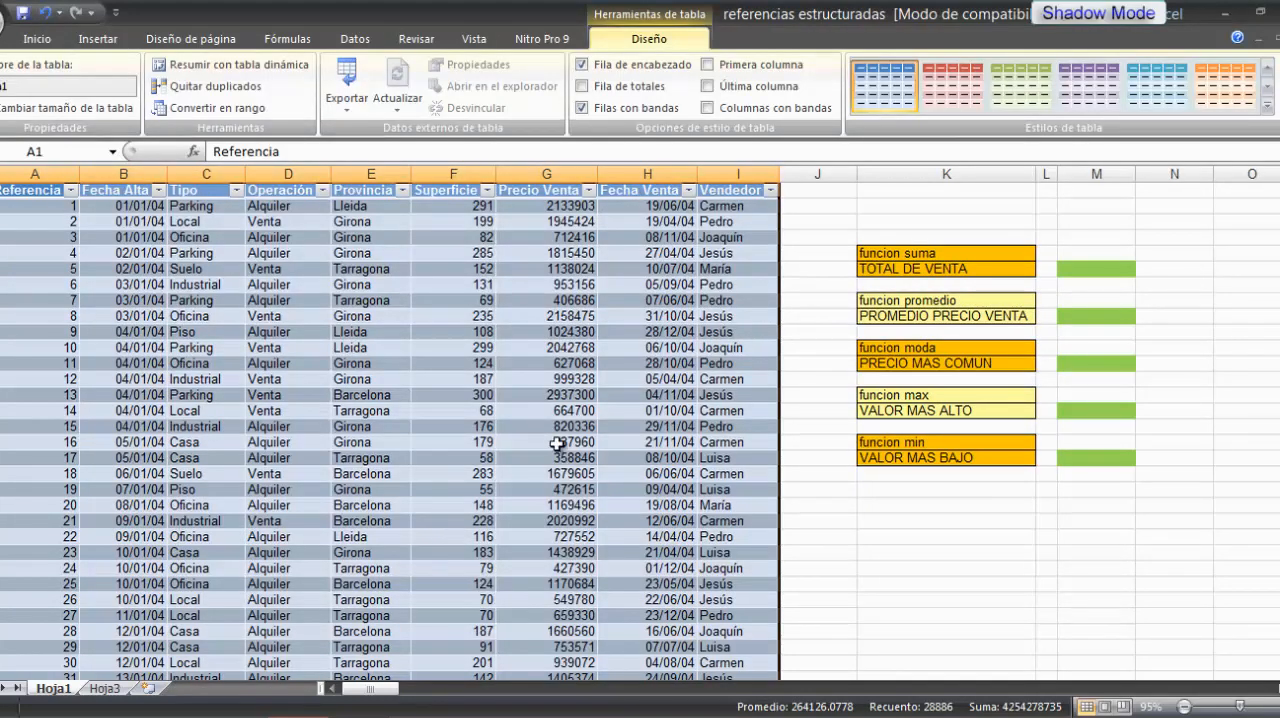
pyautogui.click(723, 445)
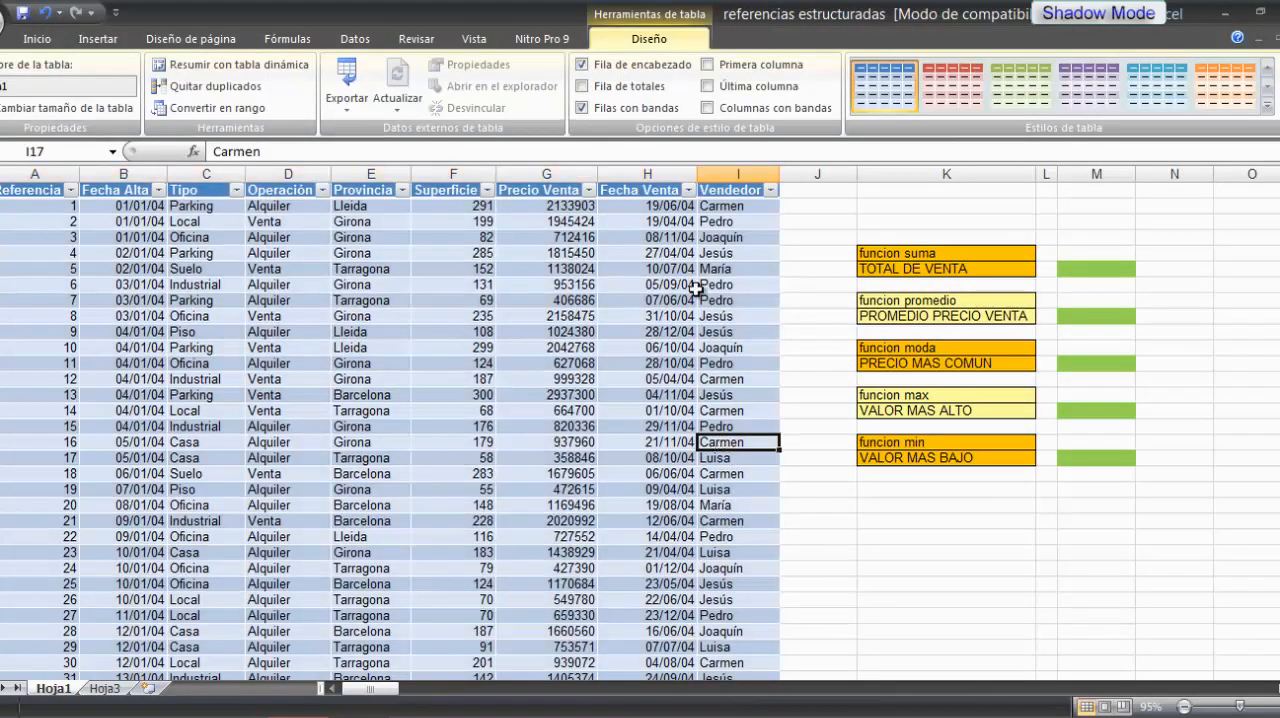
pyautogui.click(405, 362)
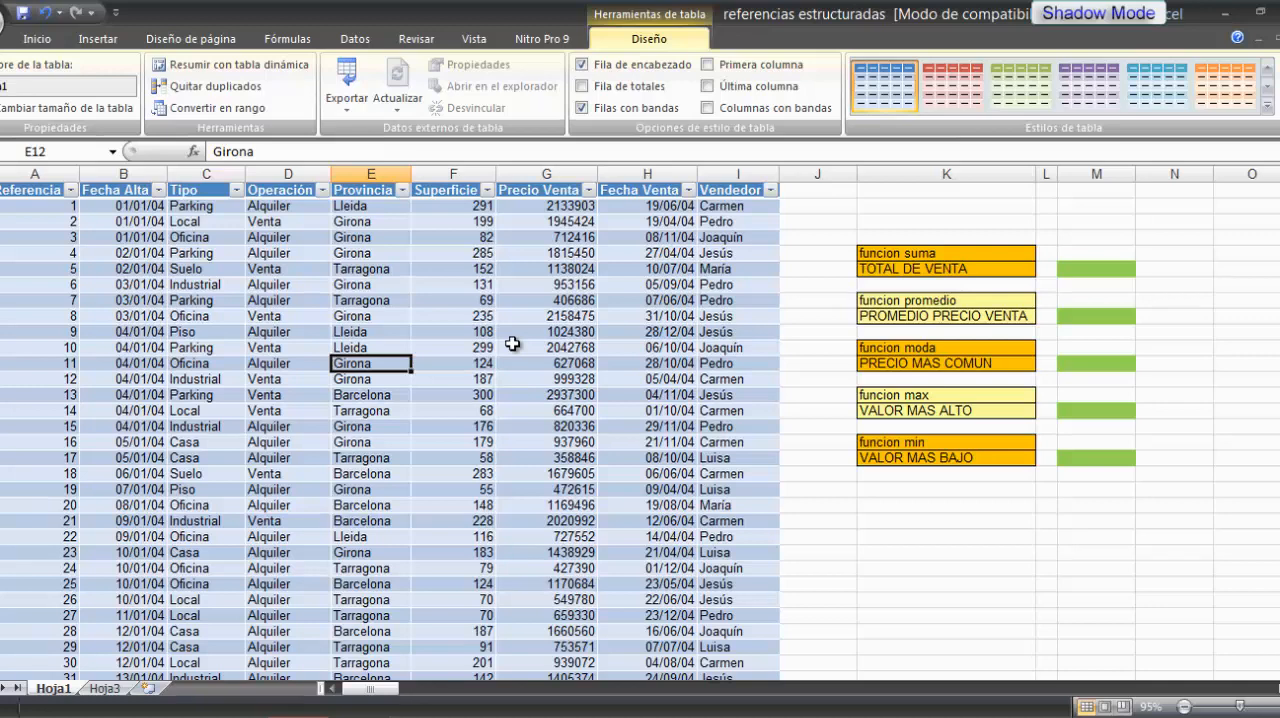
pyautogui.click(809, 537)
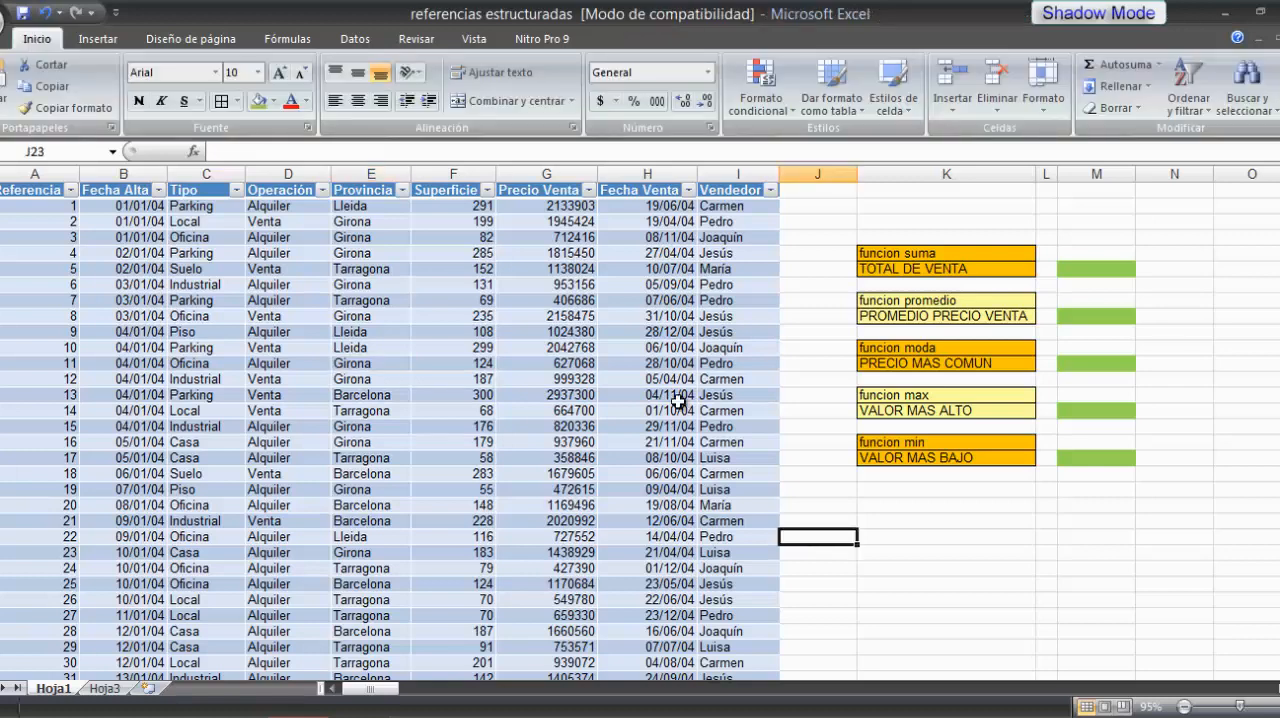
pyautogui.click(634, 366)
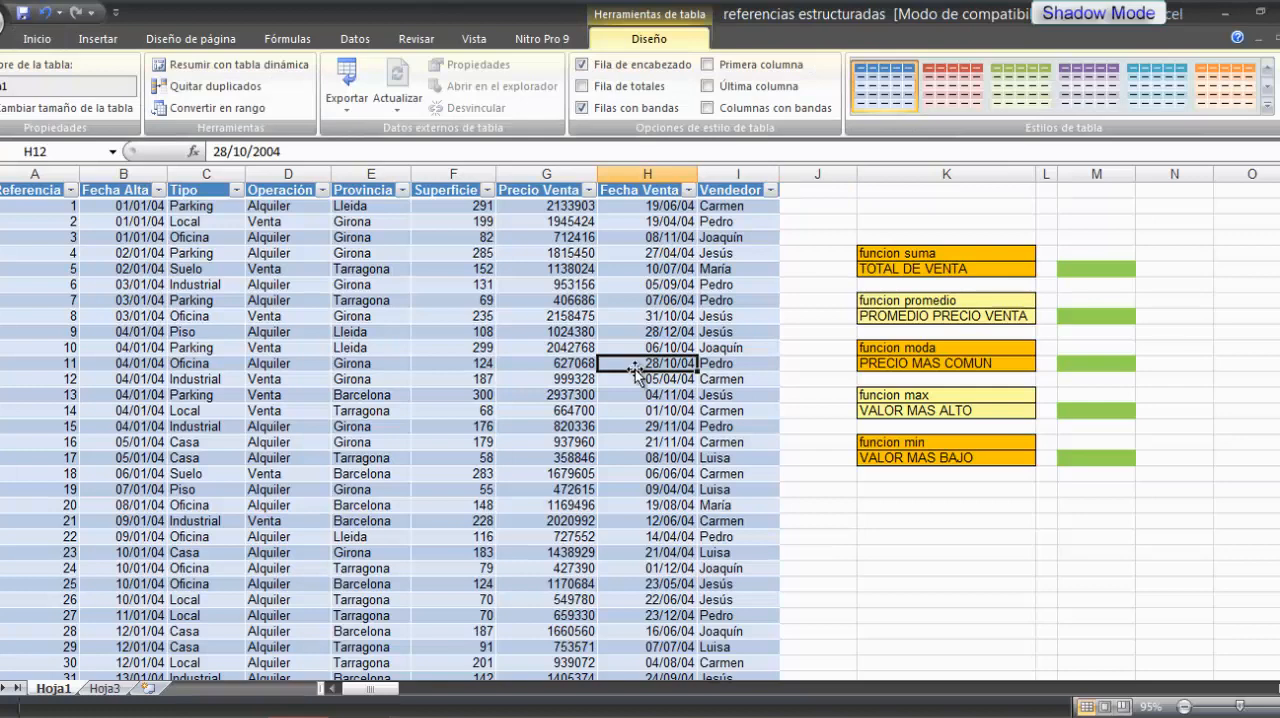
pyautogui.click(367, 318)
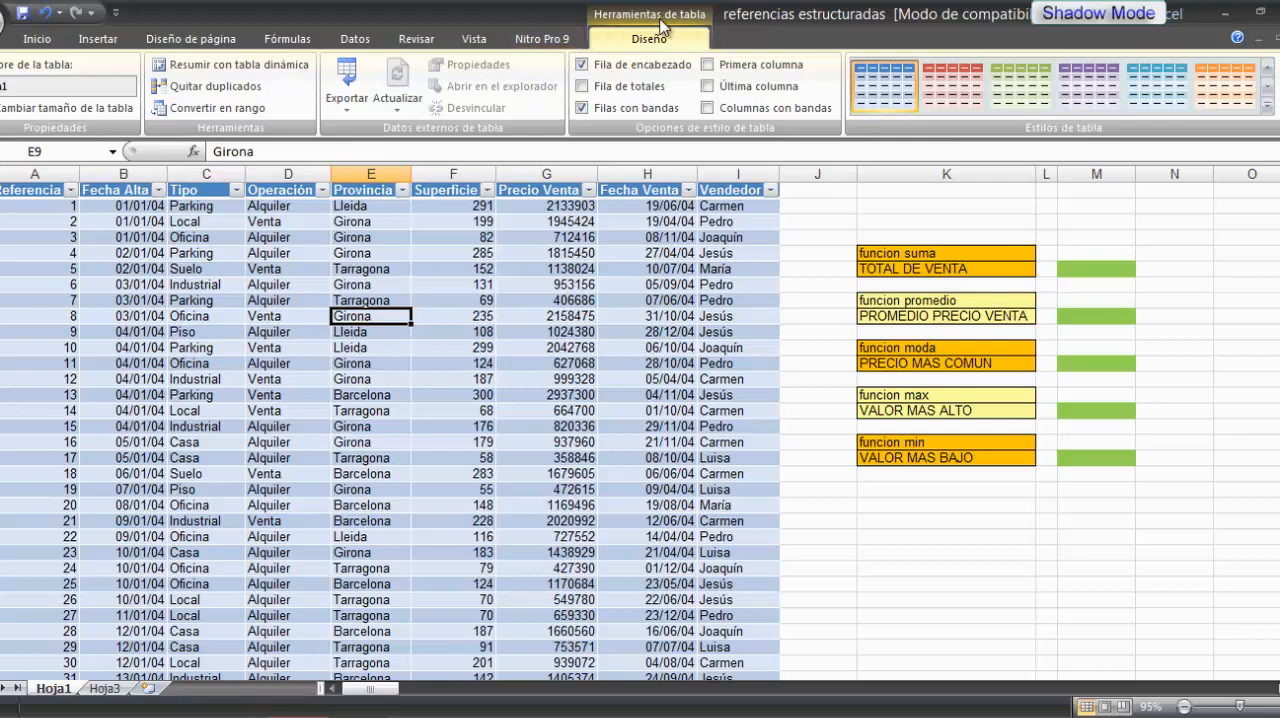
pyautogui.click(828, 457)
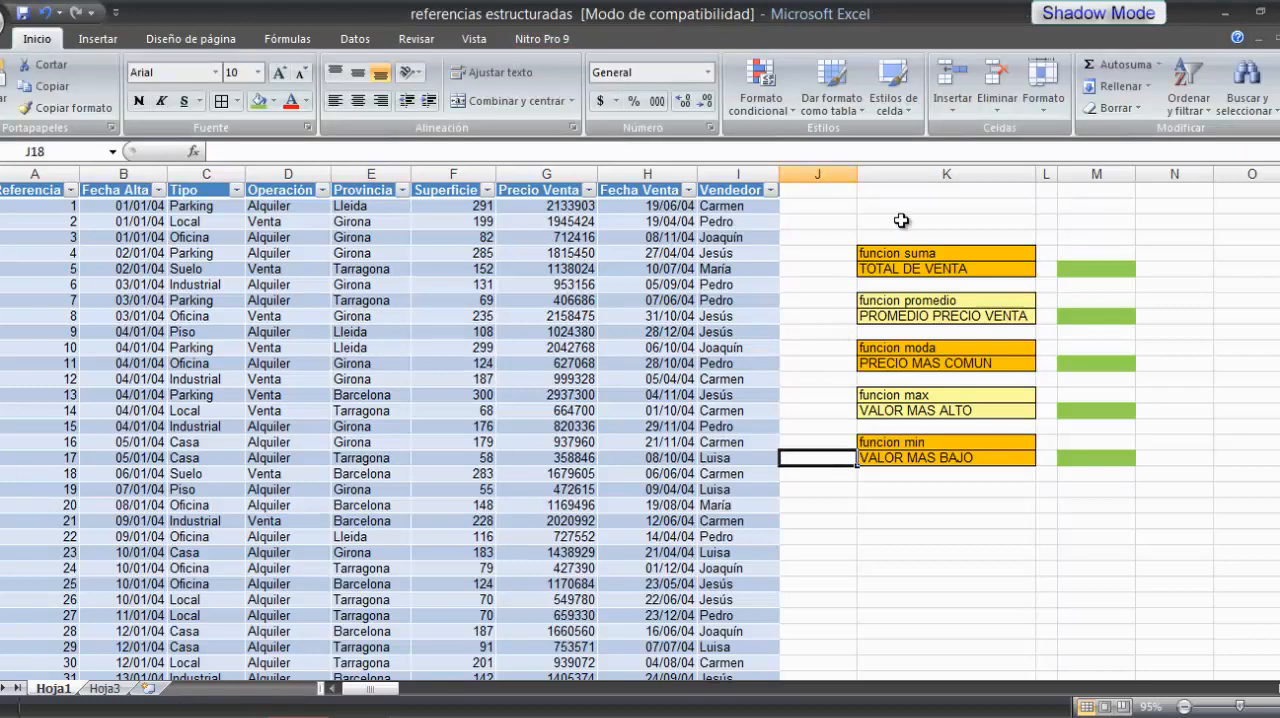
pyautogui.click(938, 216)
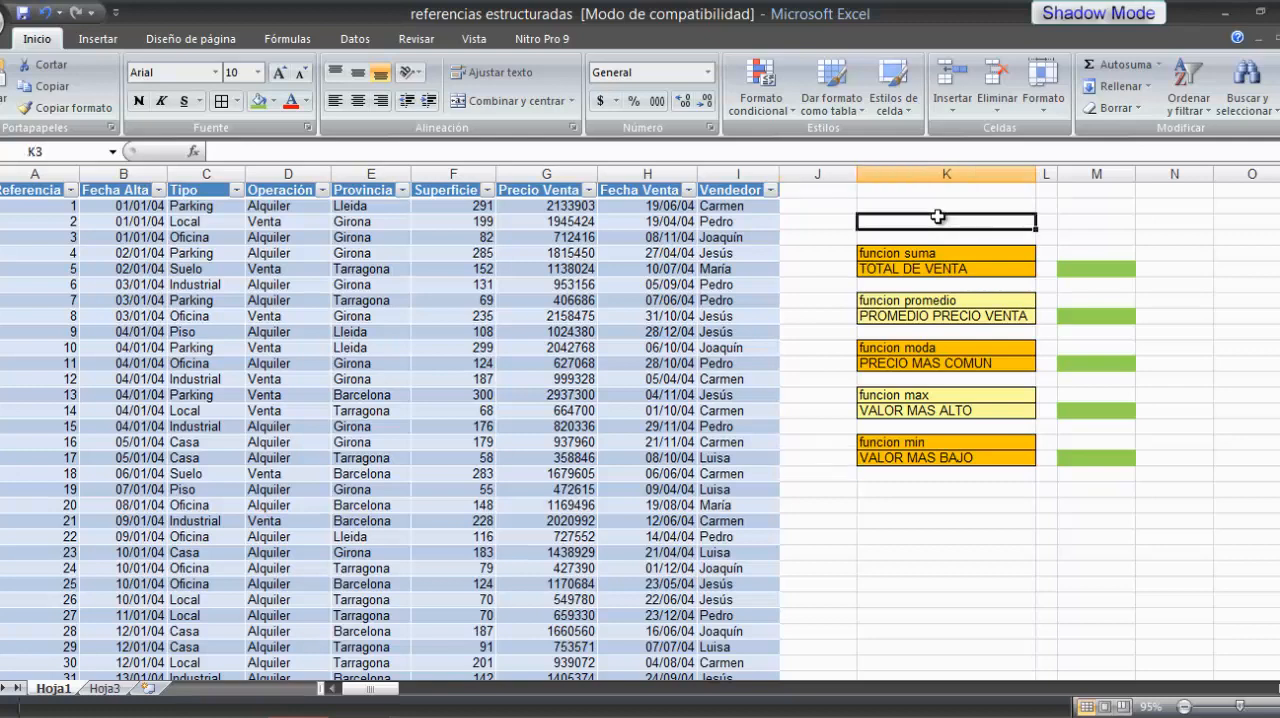
pyautogui.click(811, 346)
pyautogui.click(824, 508)
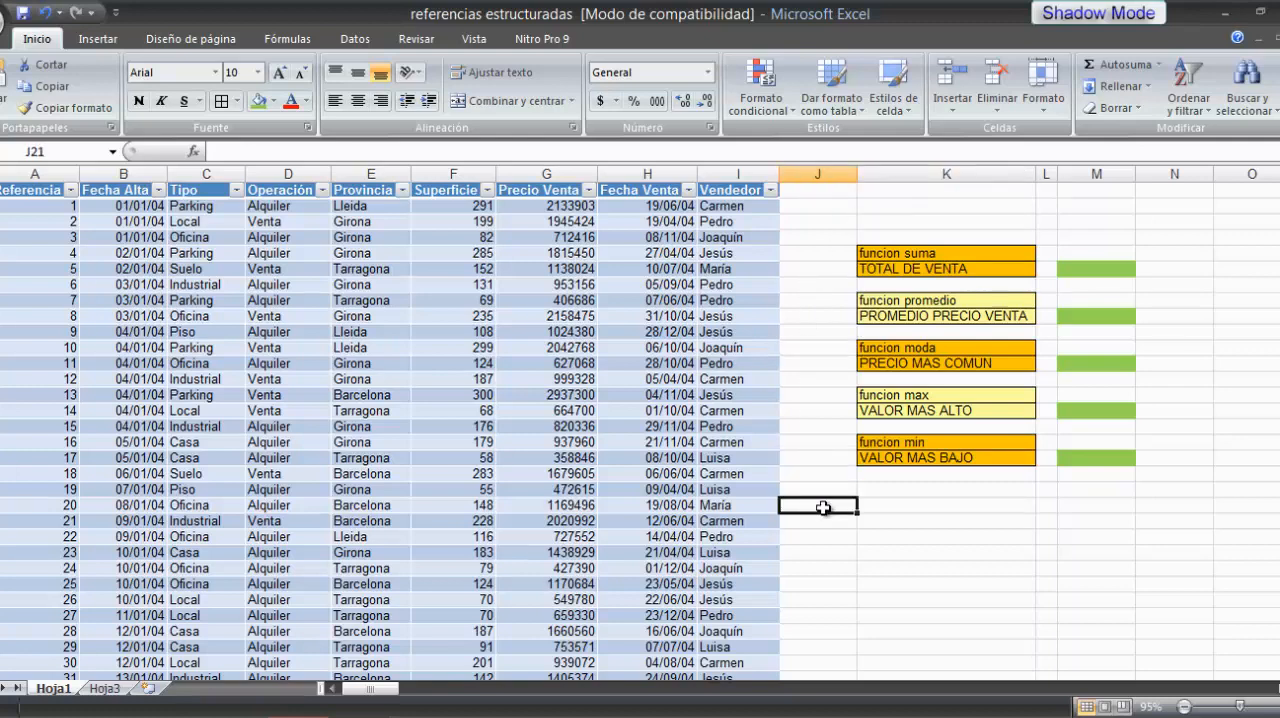
# Step: Rename the property data table as inmuebles
pyautogui.click(379, 347)
pyautogui.click(343, 271)
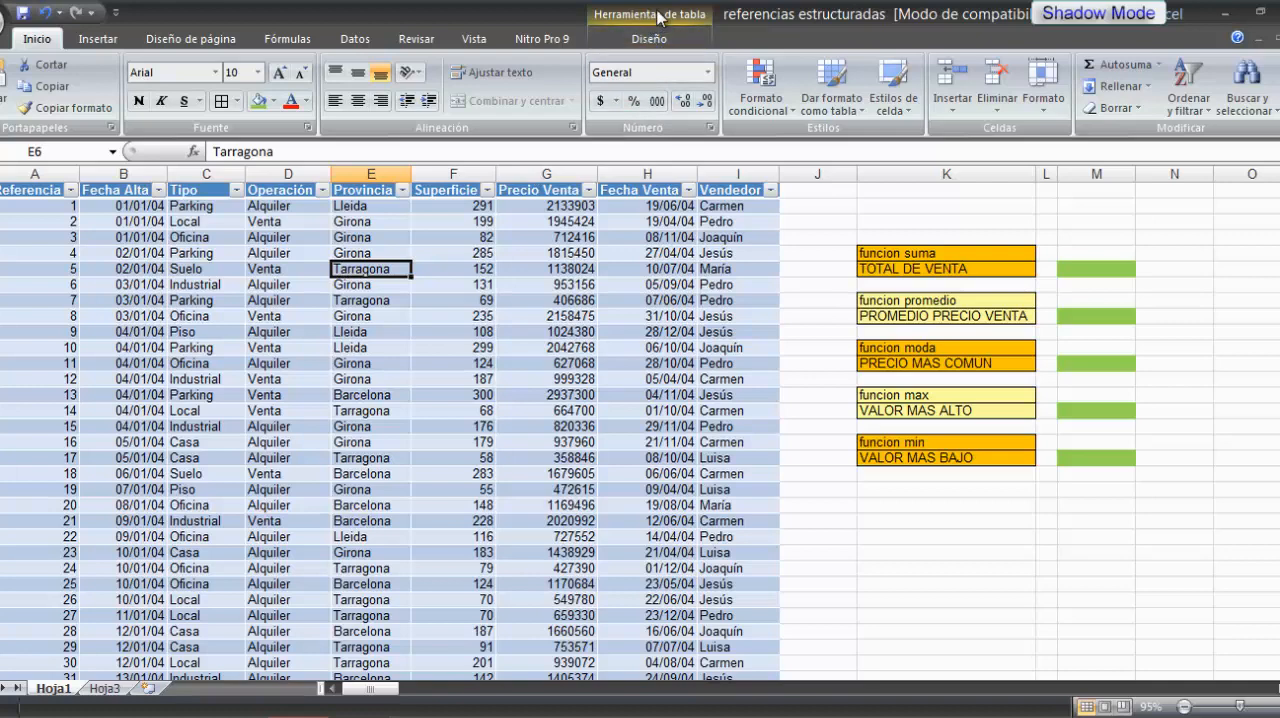
pyautogui.click(645, 40)
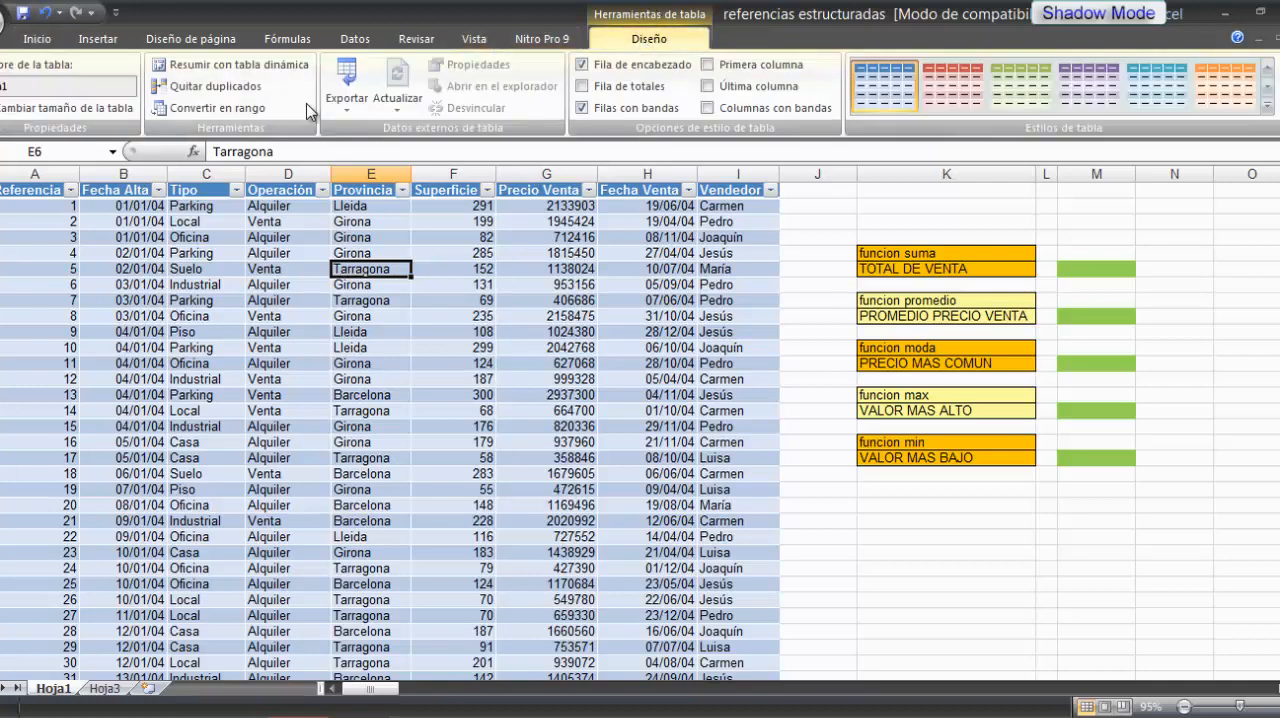
pyautogui.click(27, 85)
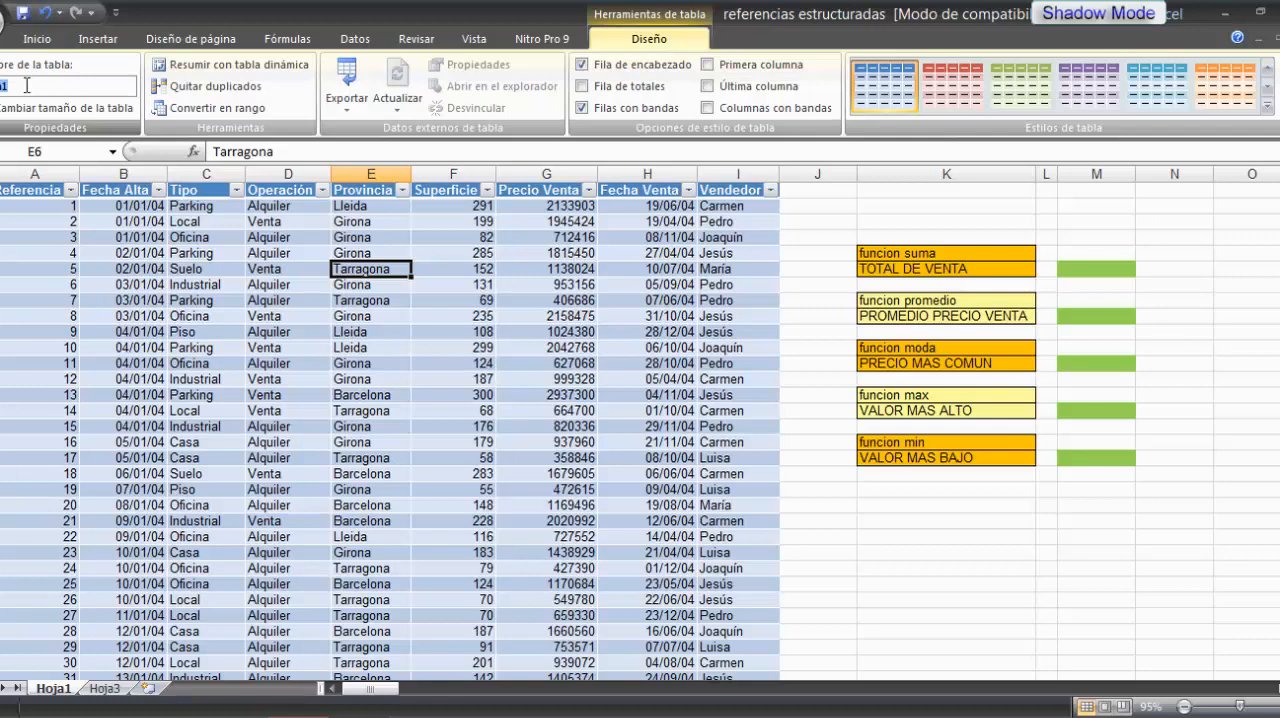
pyautogui.press('BackSpace')
pyautogui.write('Inmuebles')
pyautogui.press('Return')
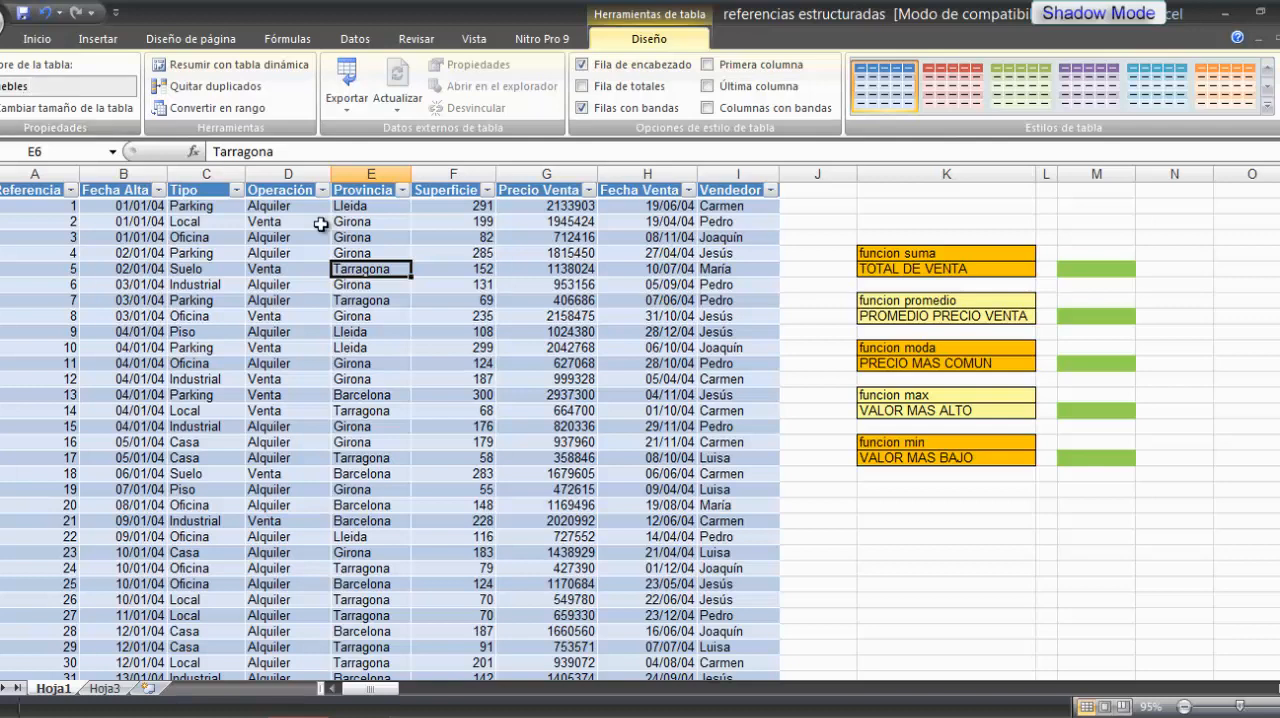
pyautogui.click(825, 521)
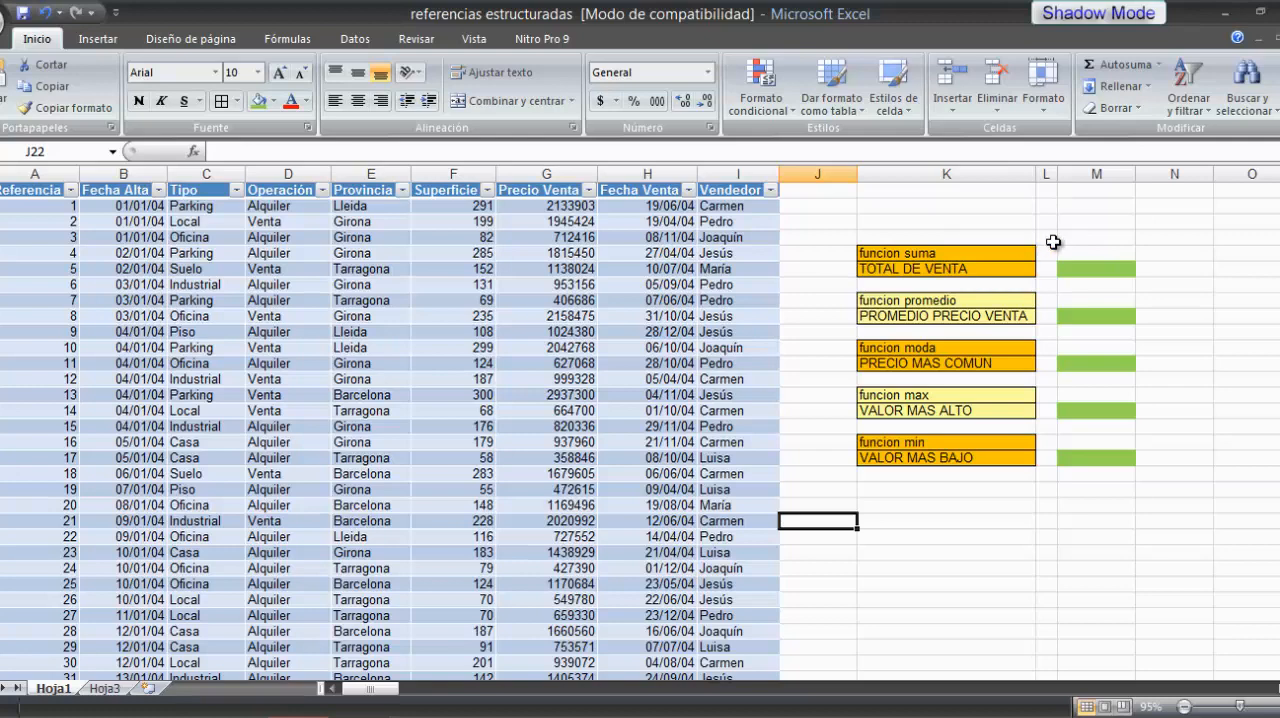
# Step: Calculate the TOTAL DE VENTA in cell M6 with the formula =SUMA(inmuebles[Precio Venta])
pyautogui.click(1096, 269)
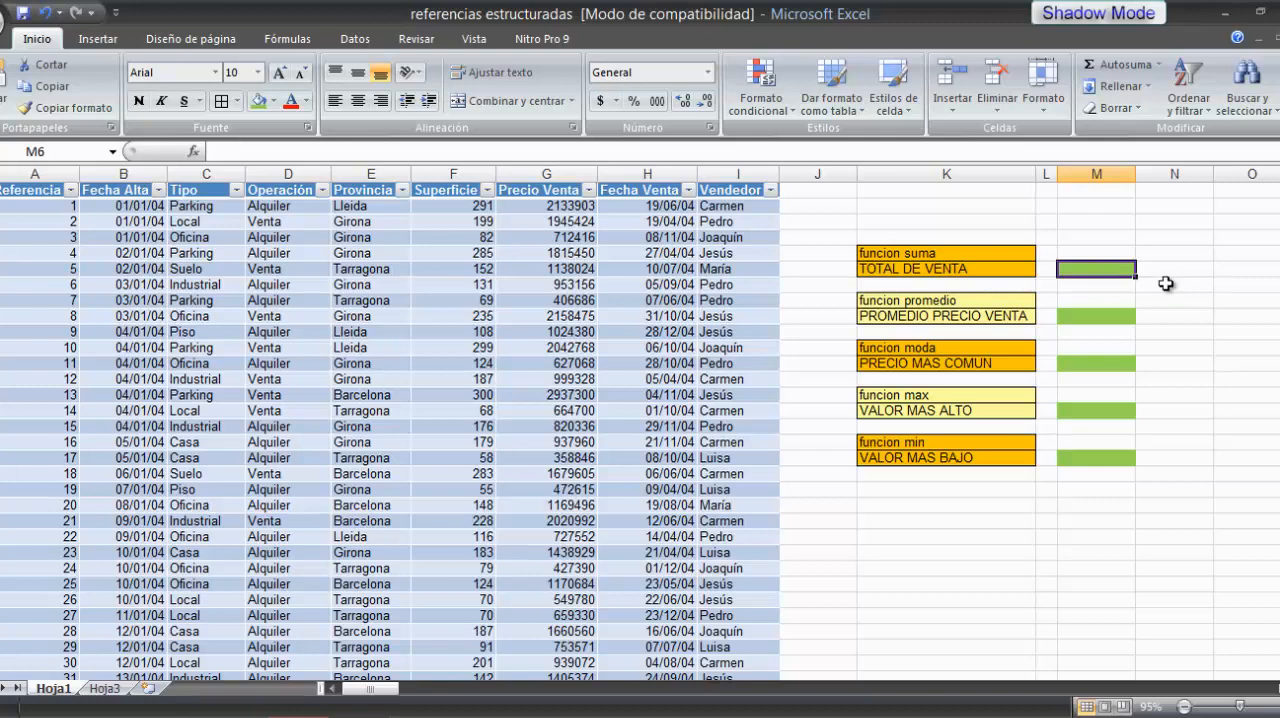
pyautogui.write('=')
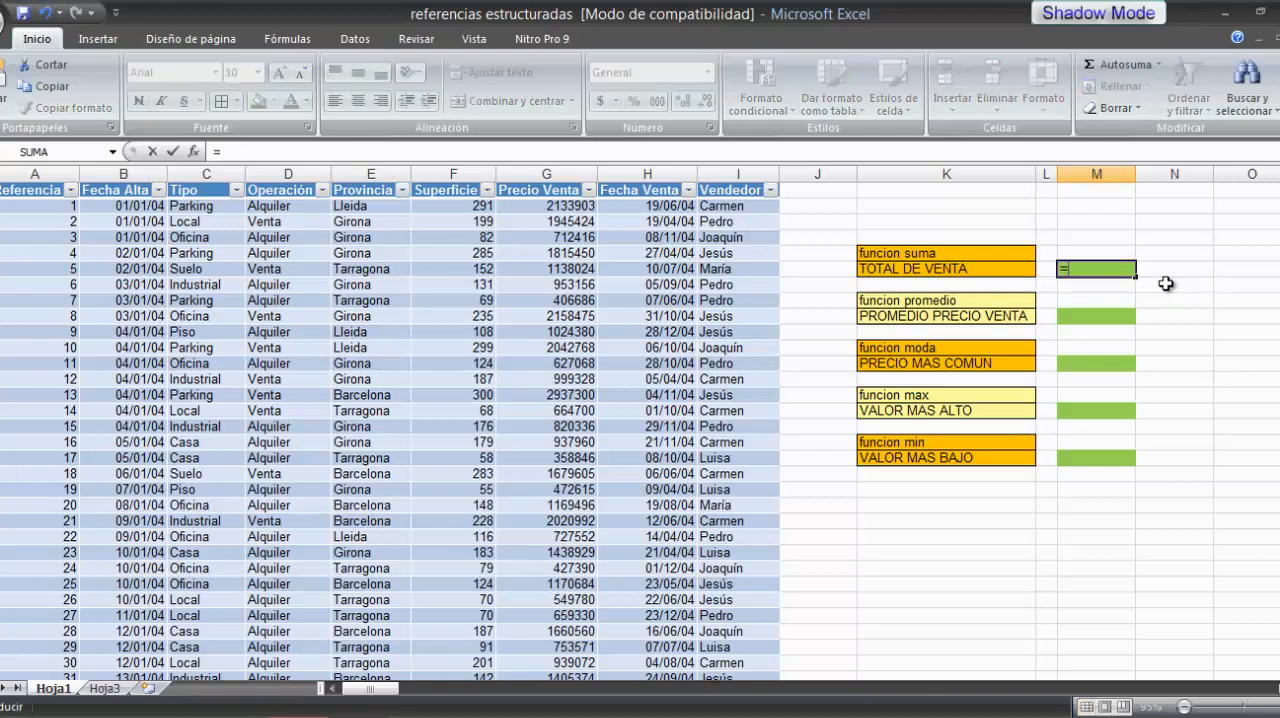
pyautogui.write('suma')
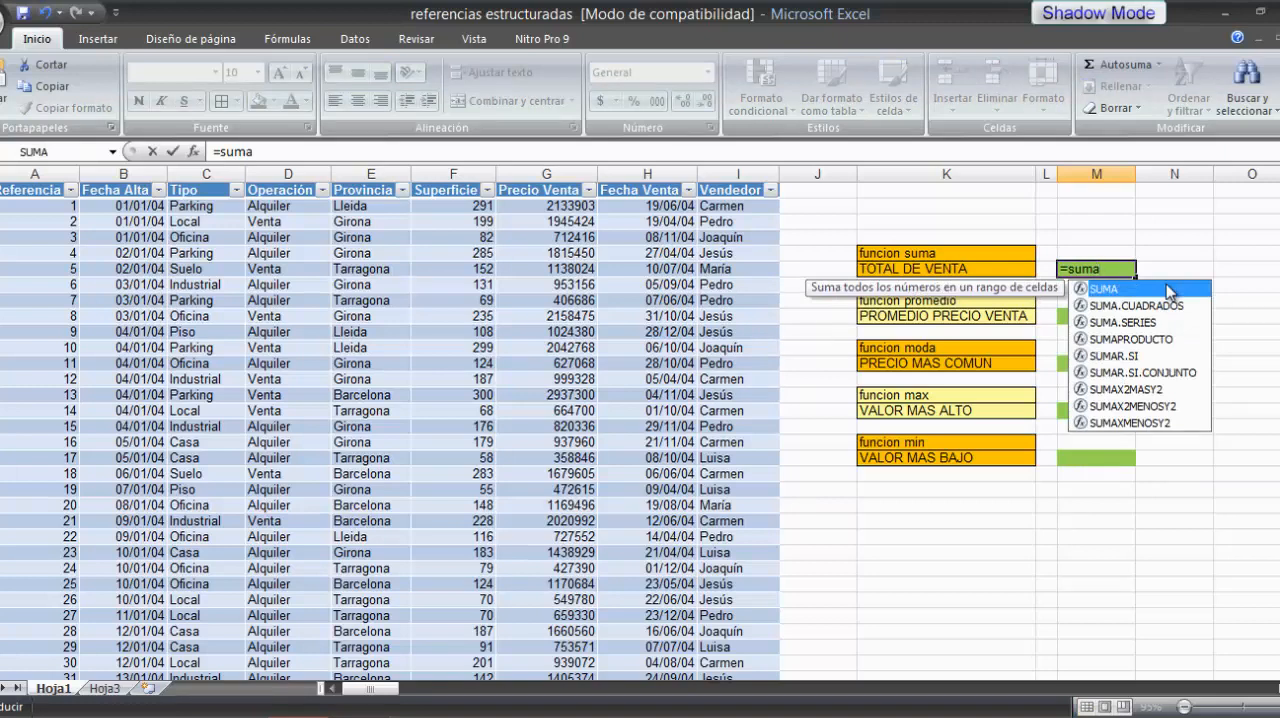
pyautogui.write('(')
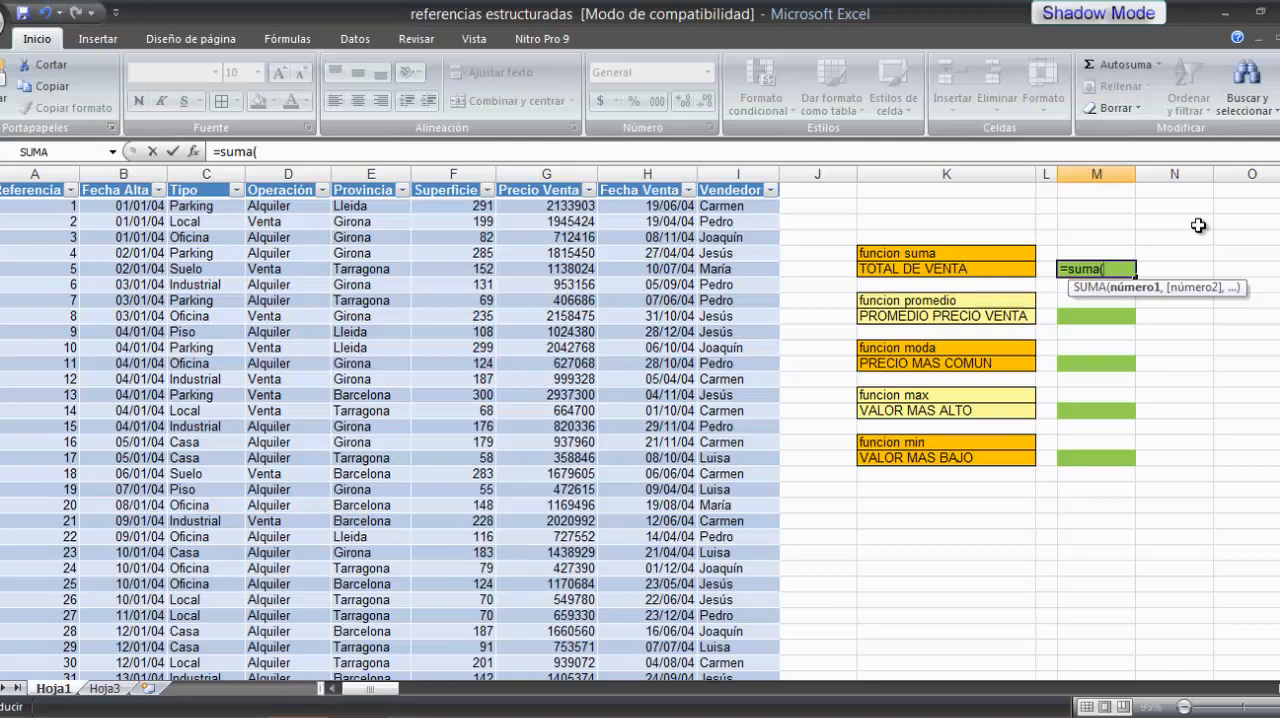
pyautogui.write('in')
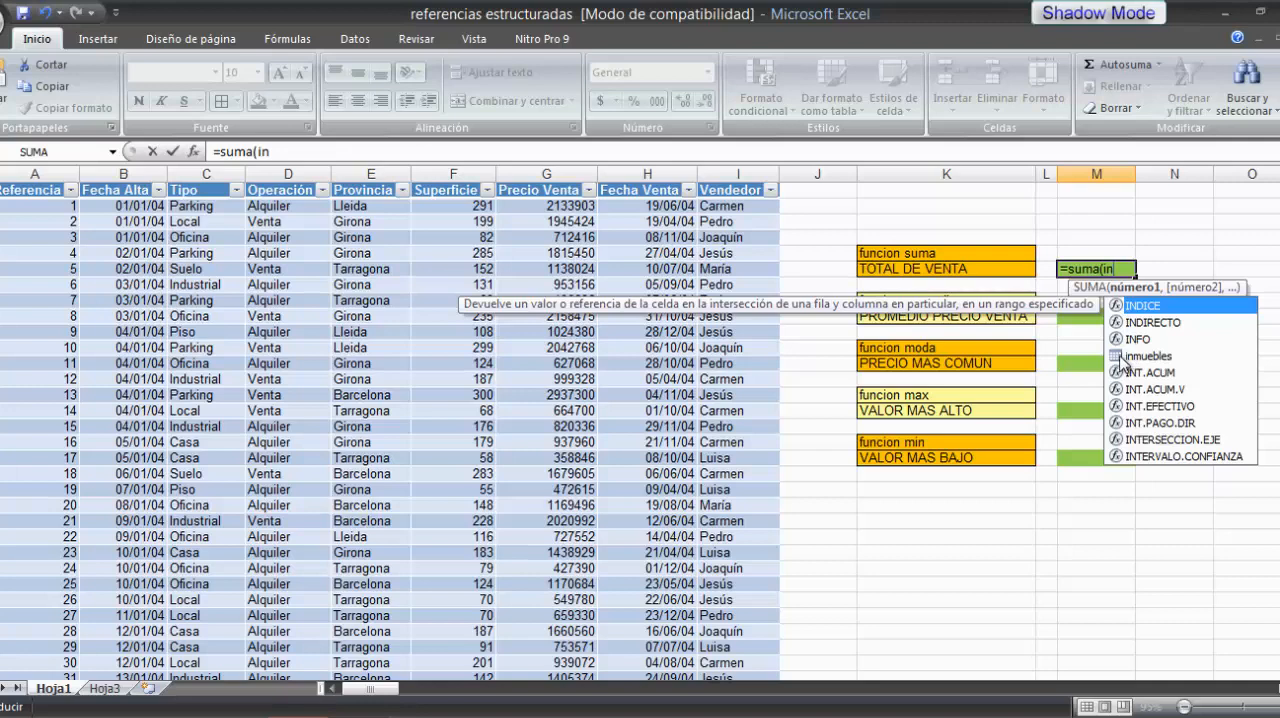
pyautogui.click(1122, 360)
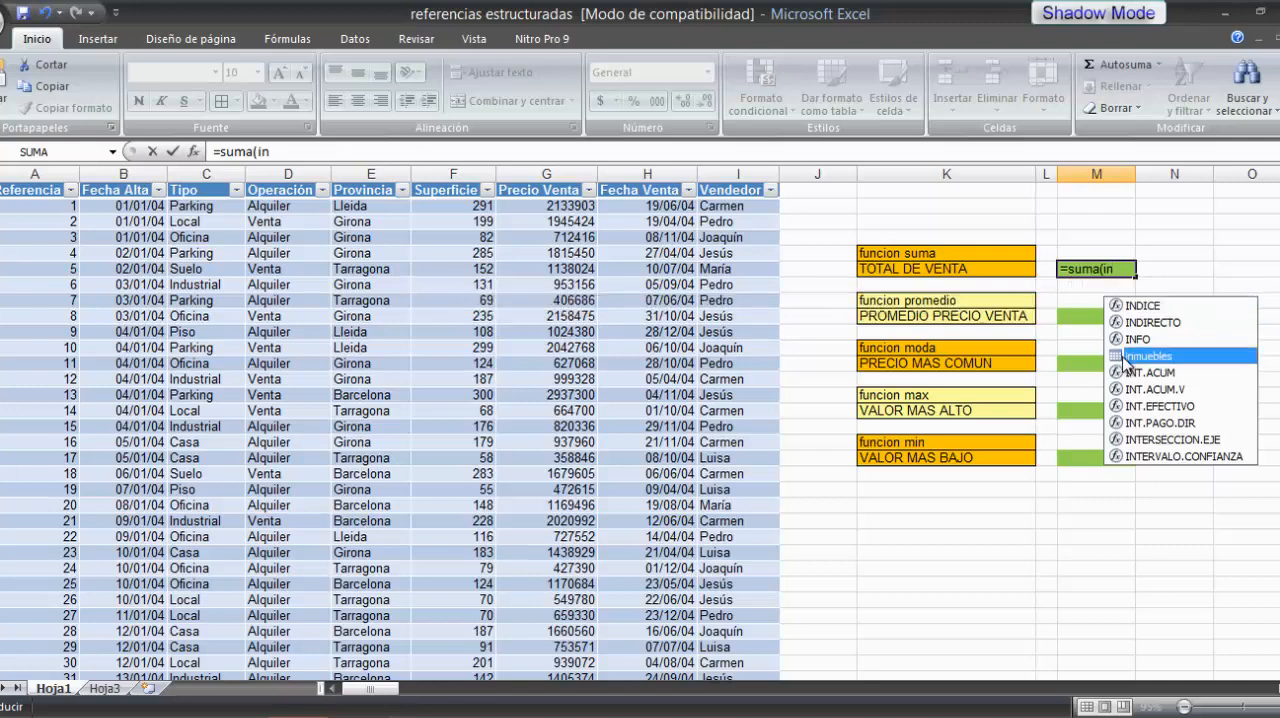
pyautogui.doubleClick(1124, 358)
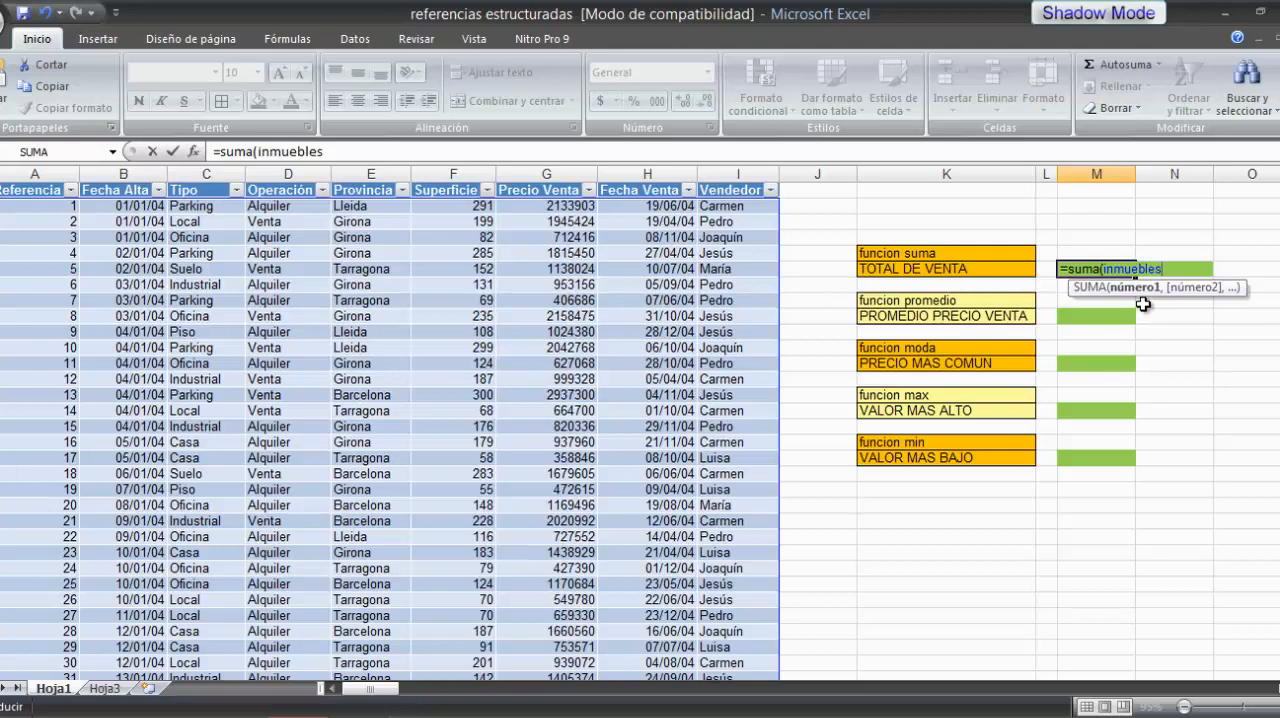
pyautogui.doubleClick(1116, 268)
pyautogui.write(']')
pyautogui.press('BackSpace')
pyautogui.write('[')
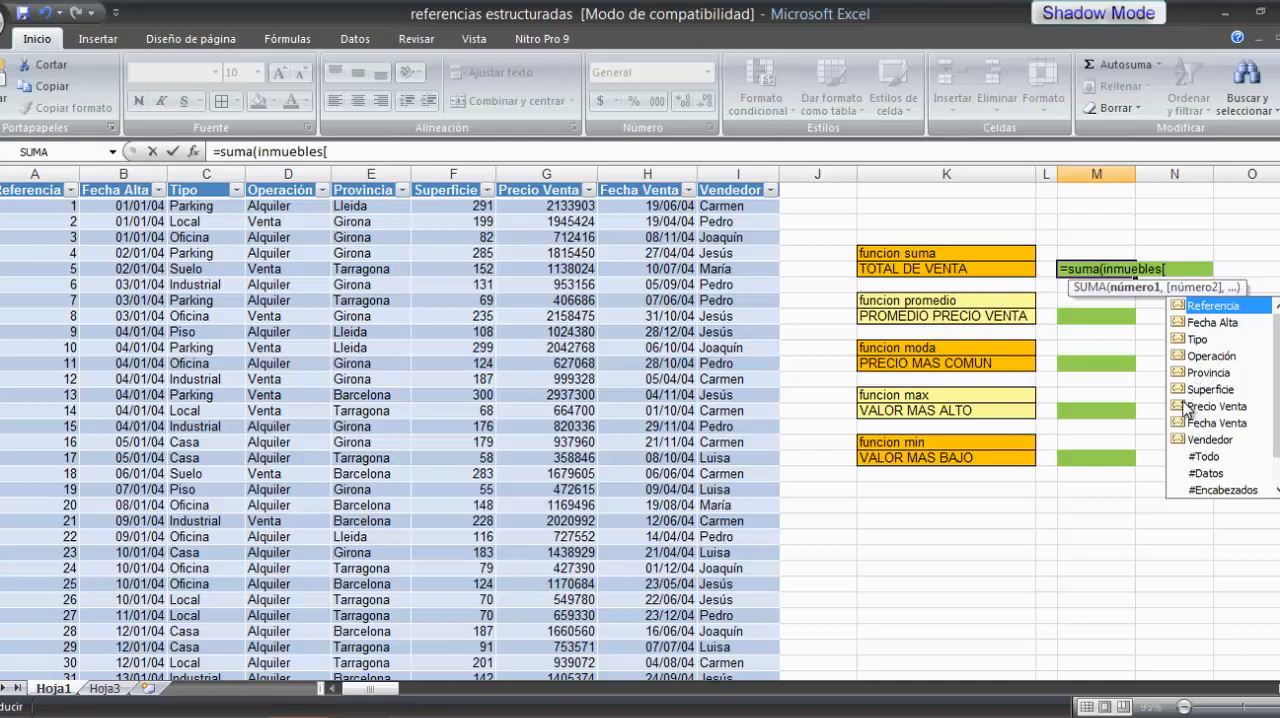
pyautogui.doubleClick(1186, 407)
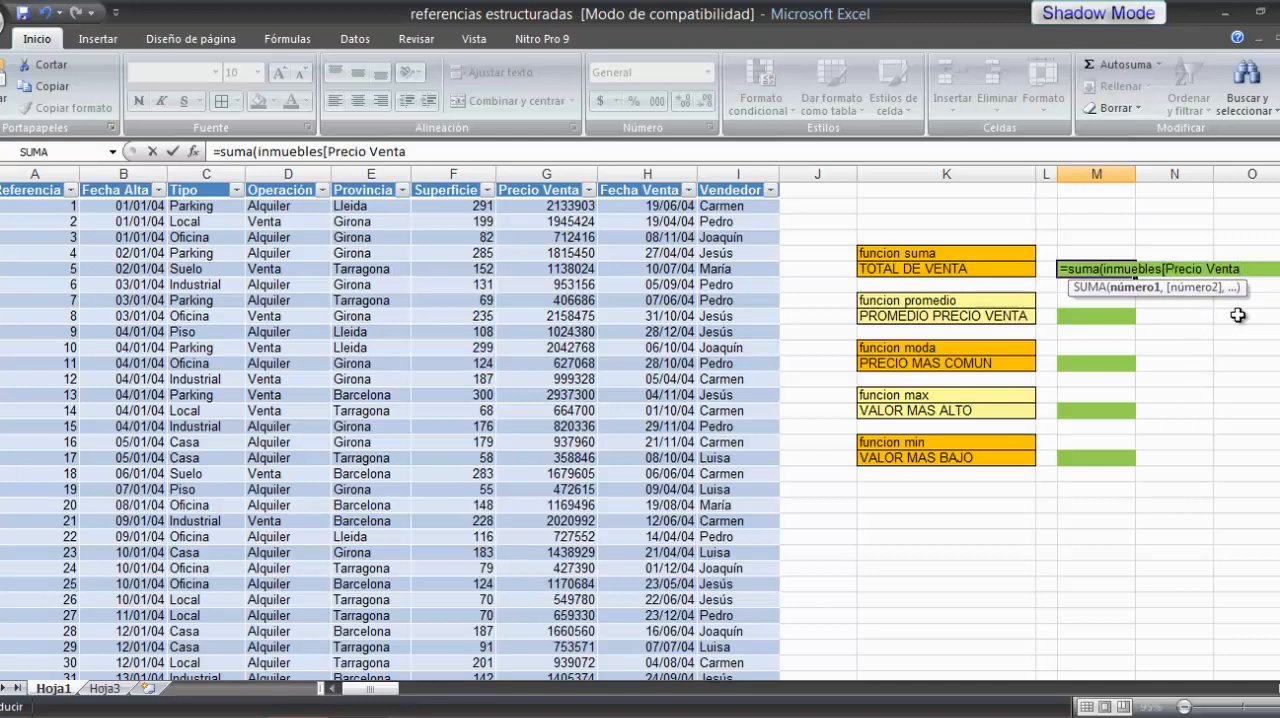
pyautogui.write(']')
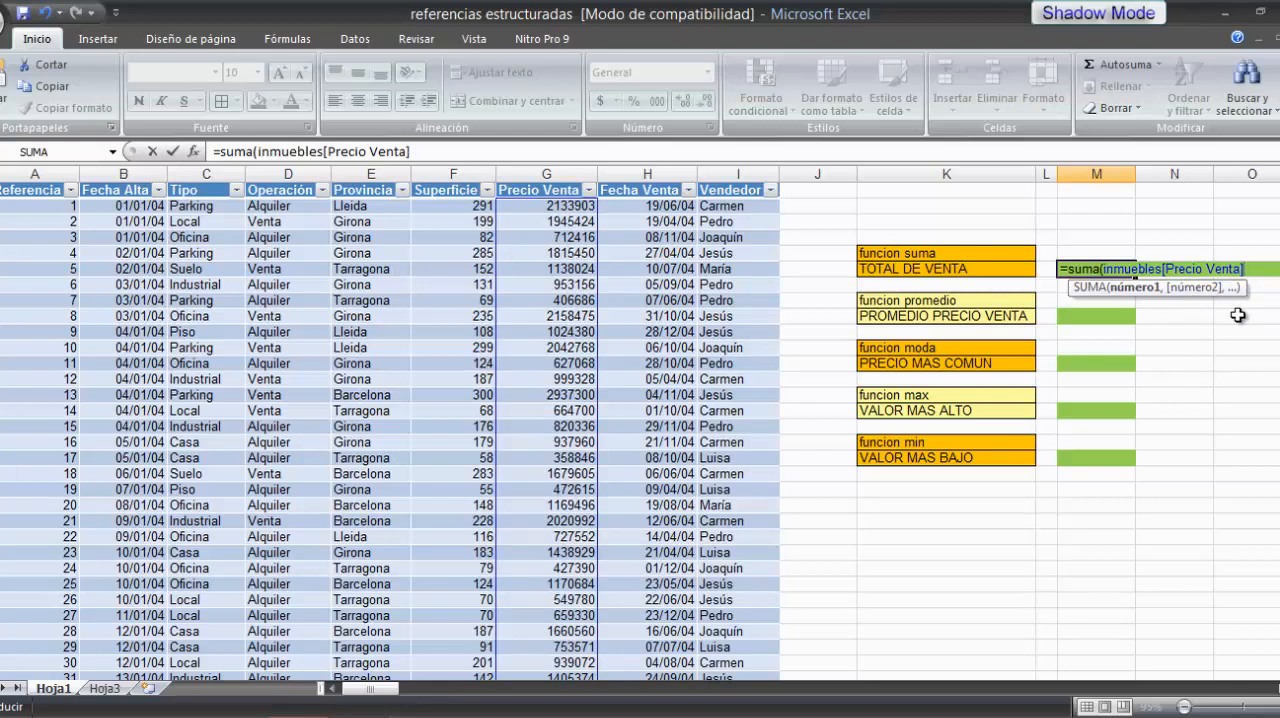
pyautogui.write(')')
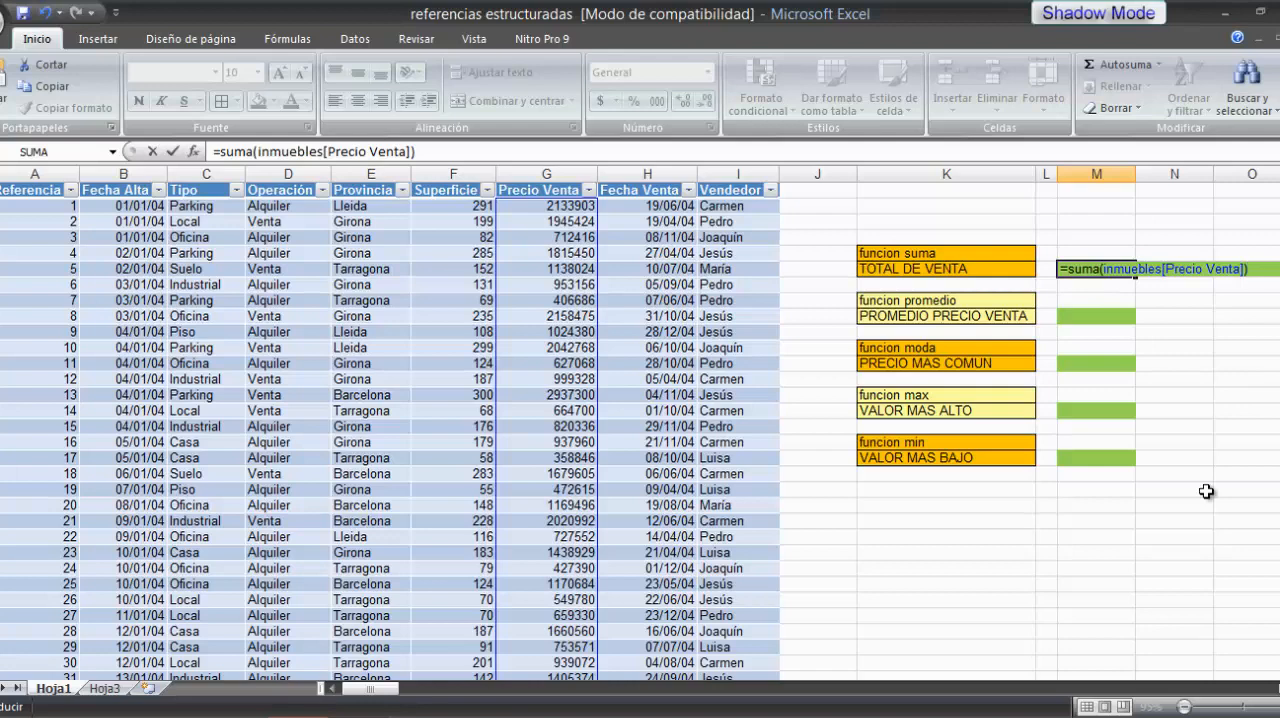
pyautogui.press('Return')
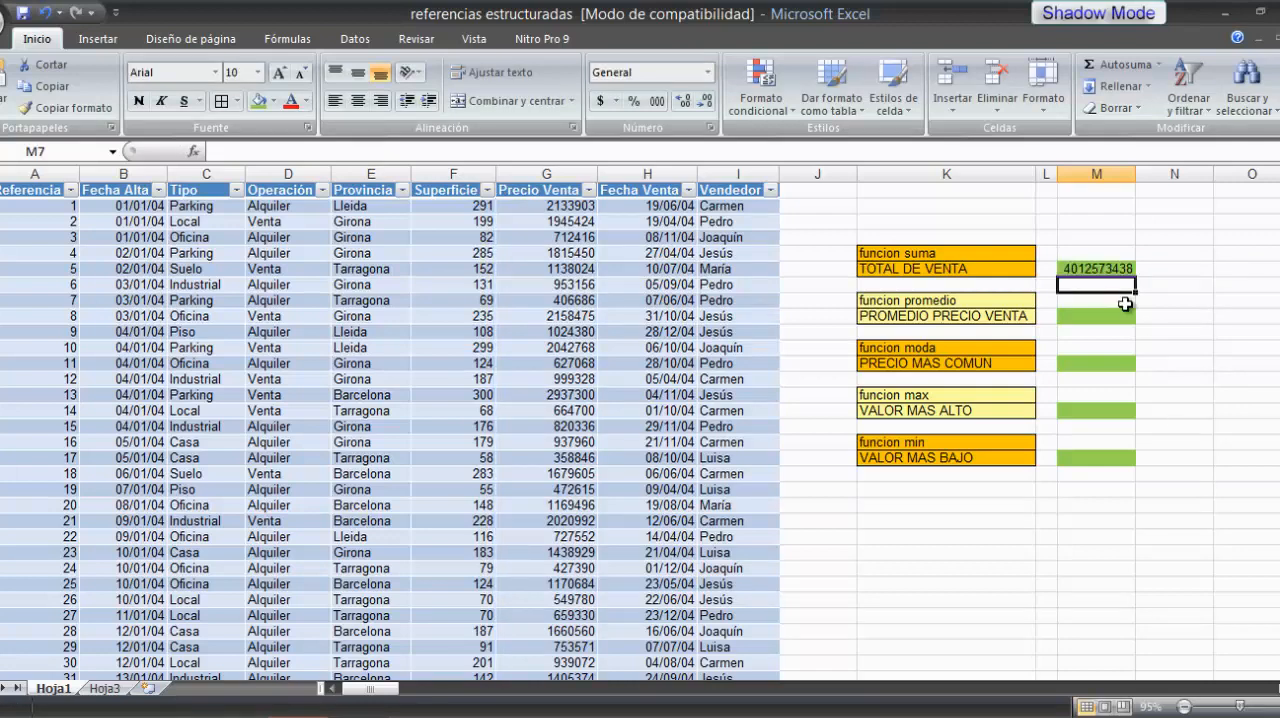
# Step: Apply the dollar accounting number format to the TOTAL DE VENTA result in cell M6
pyautogui.click(1097, 267)
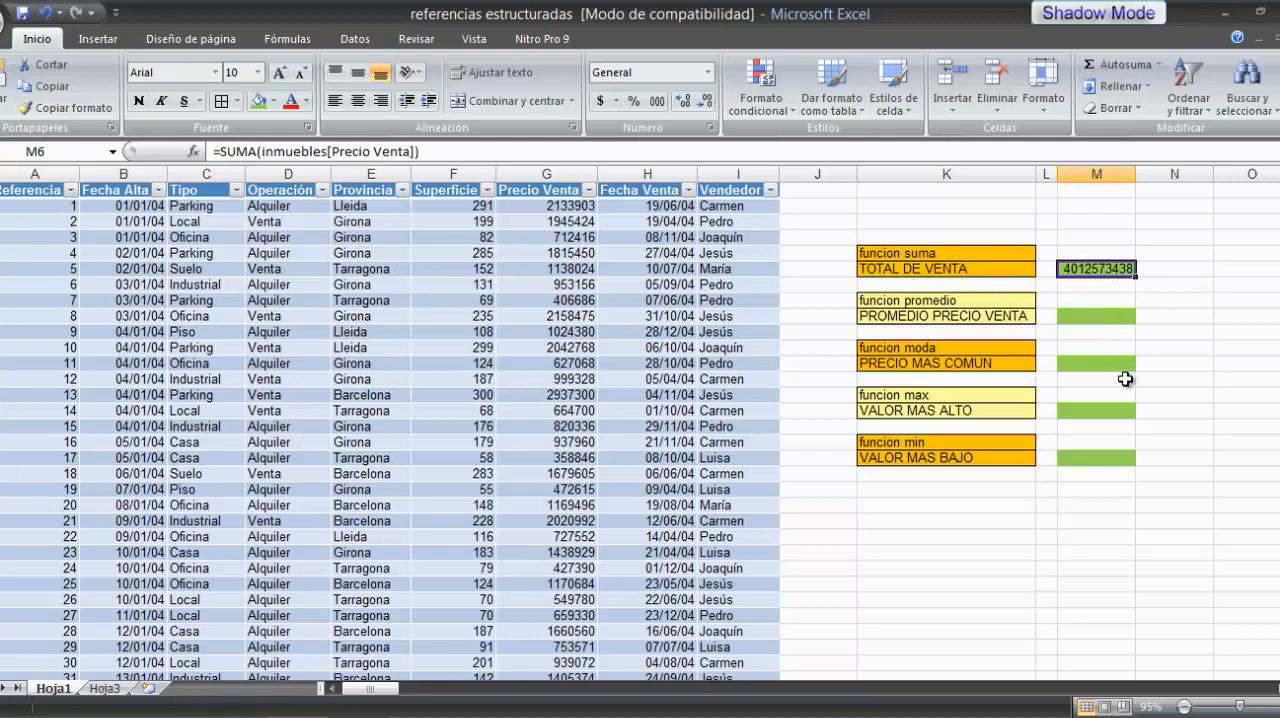
pyautogui.click(601, 106)
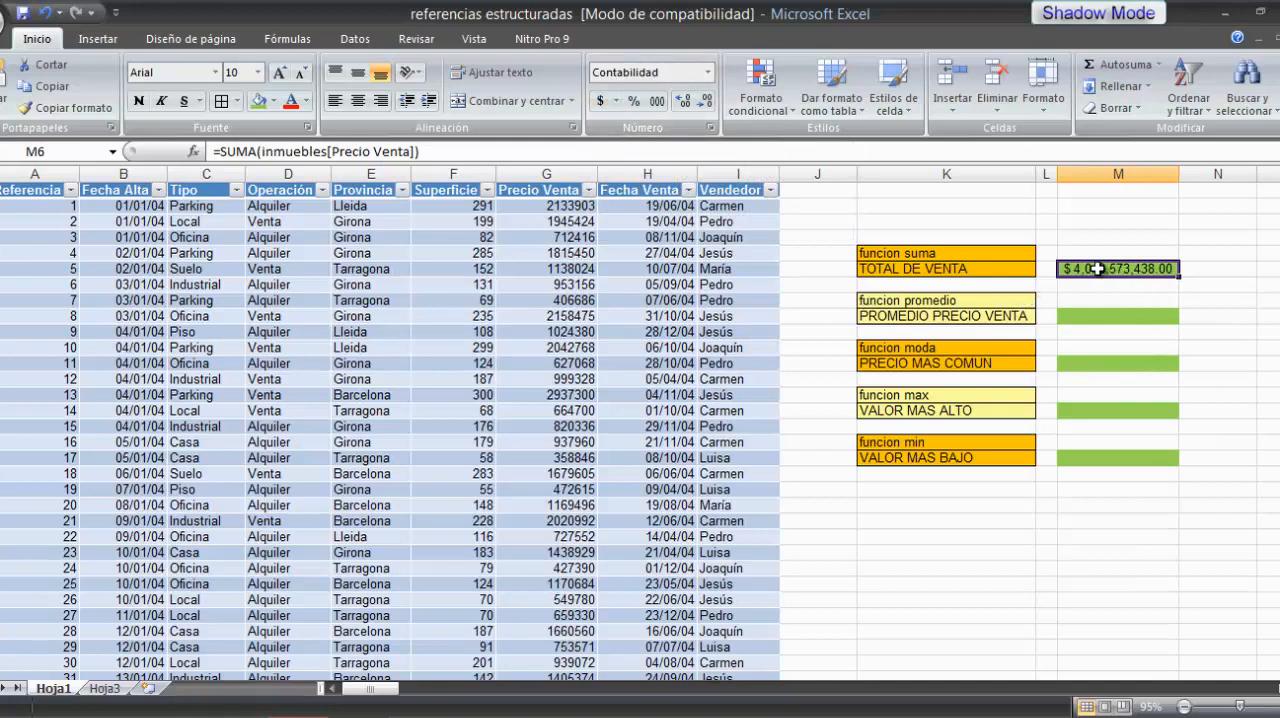
pyautogui.click(1137, 305)
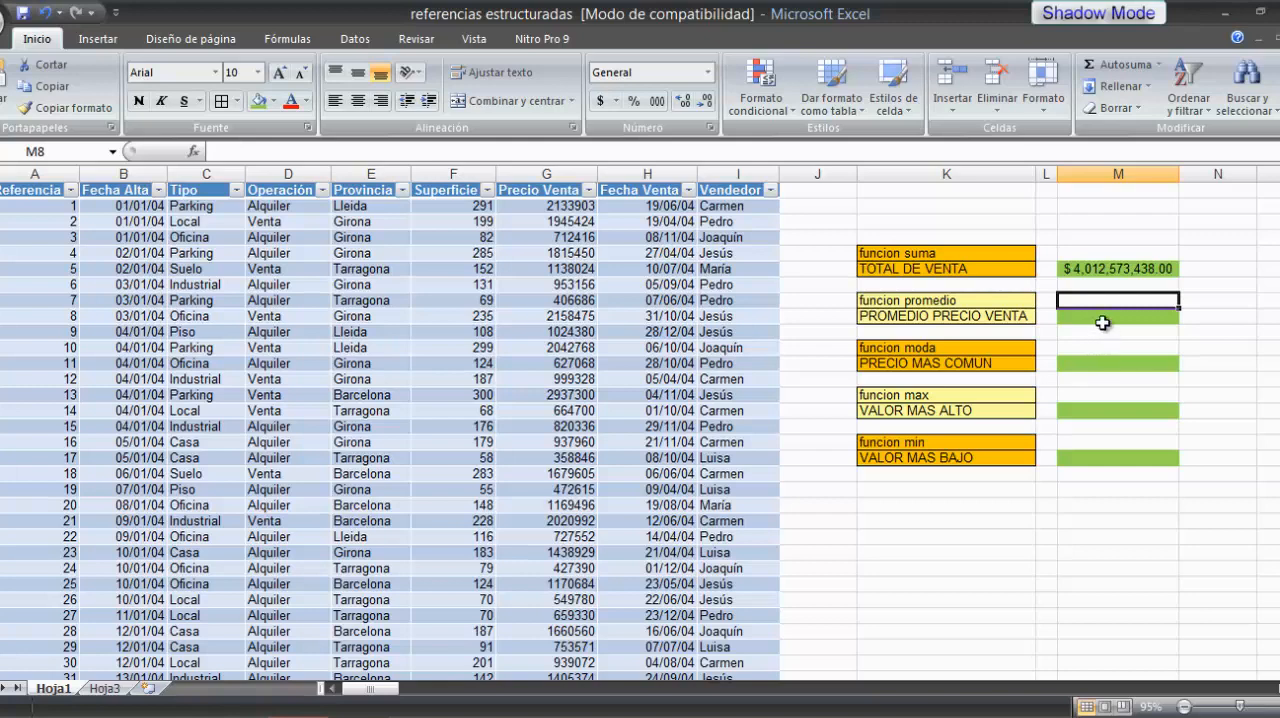
# Step: Calculate the PROMEDIO PRECIO VENTA in cell M9 with =PROMEDIO(inmuebles[Precio Venta]) and give it the dollar accounting format
pyautogui.click(1105, 316)
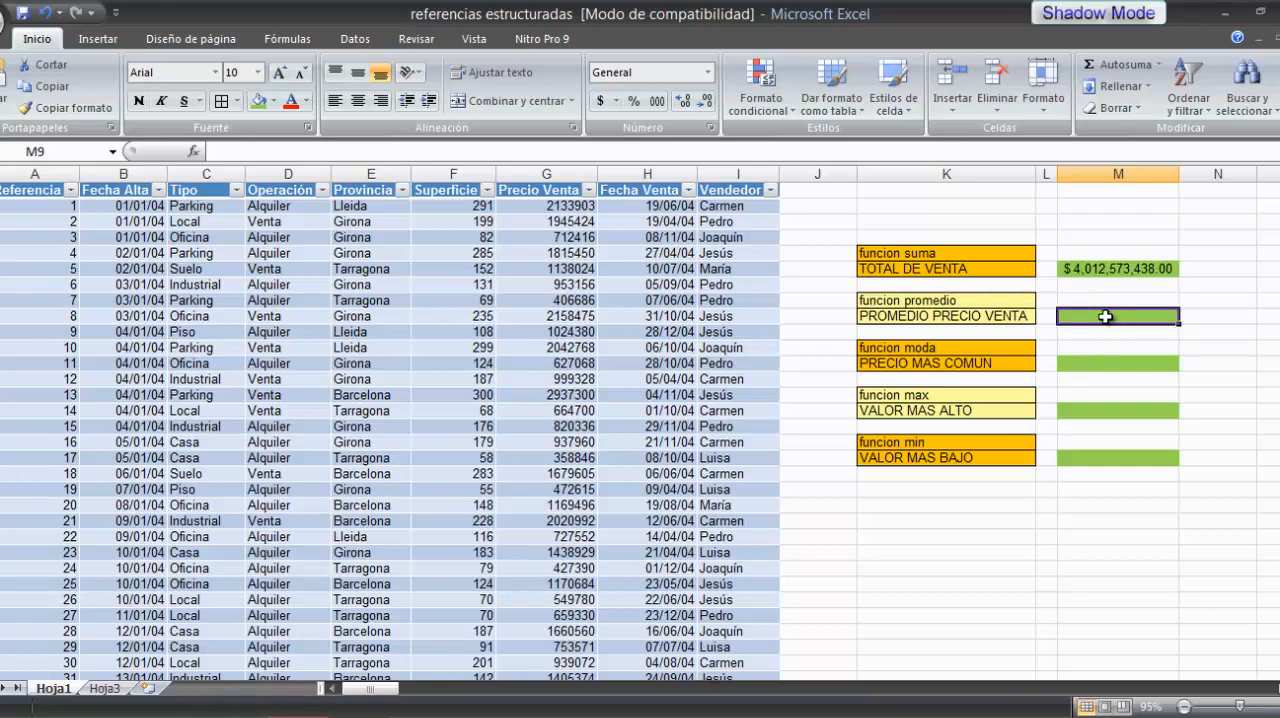
pyautogui.write('=')
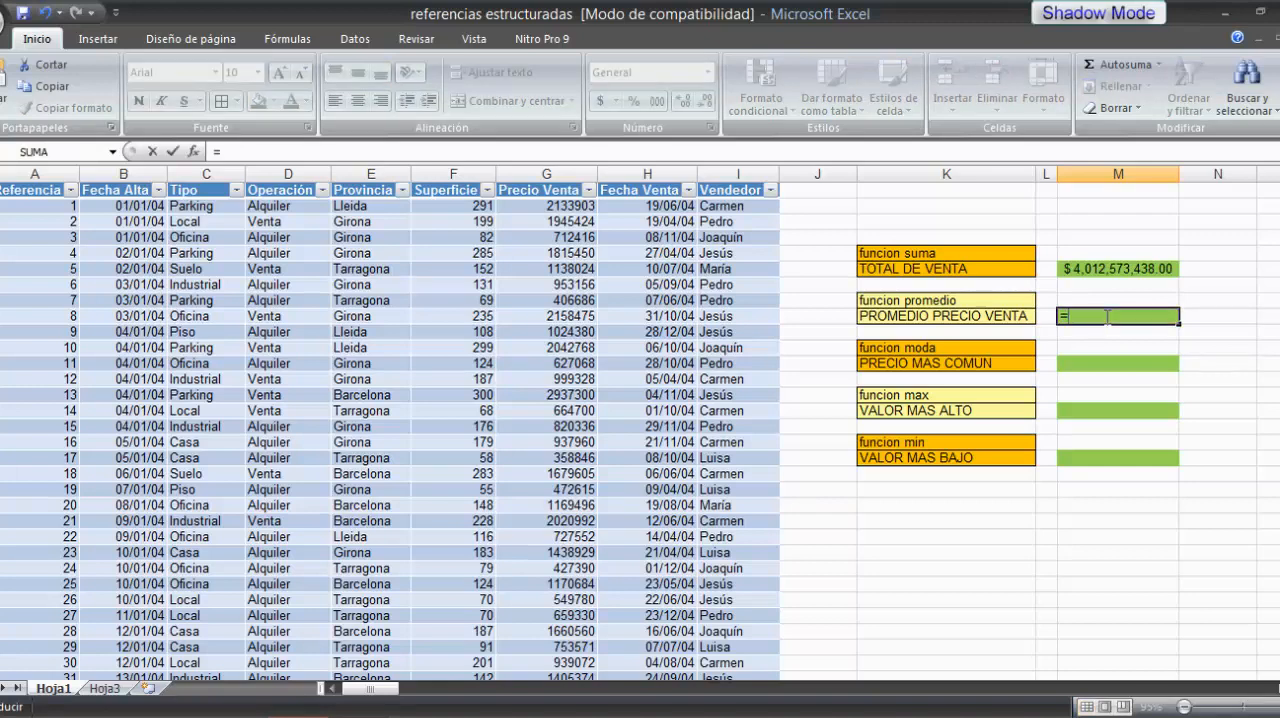
pyautogui.write('promedio')
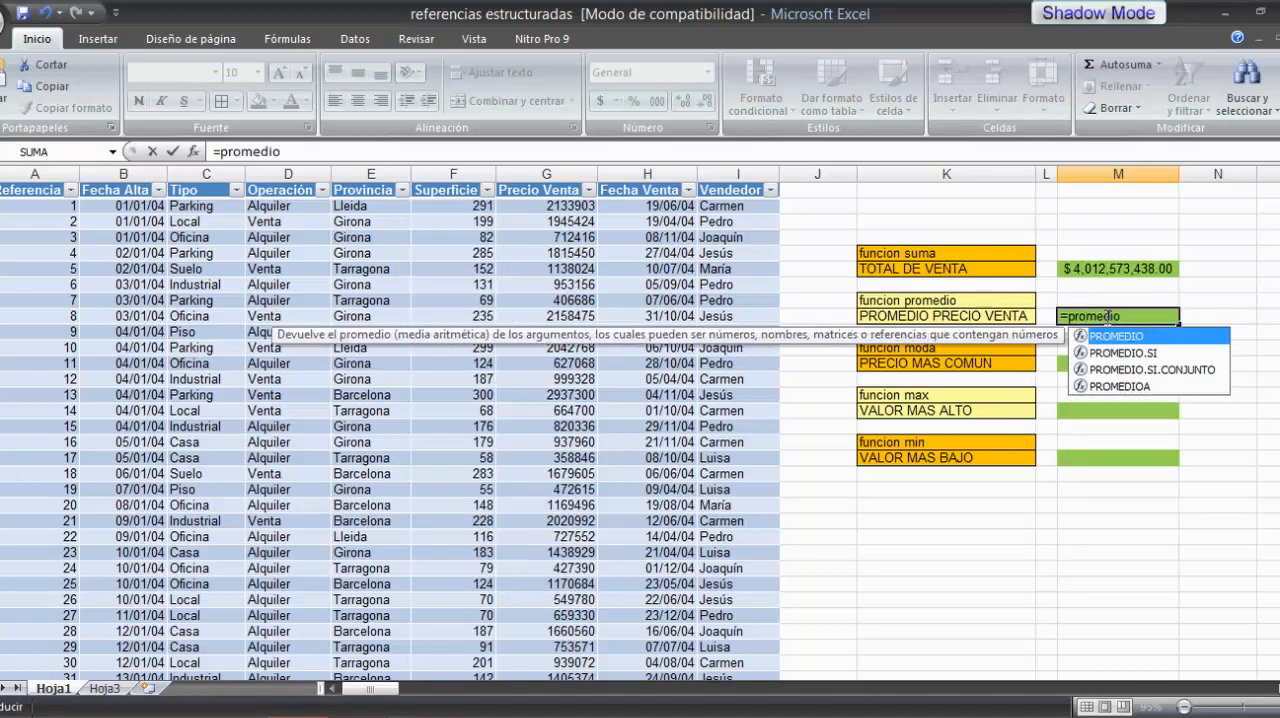
pyautogui.write('(')
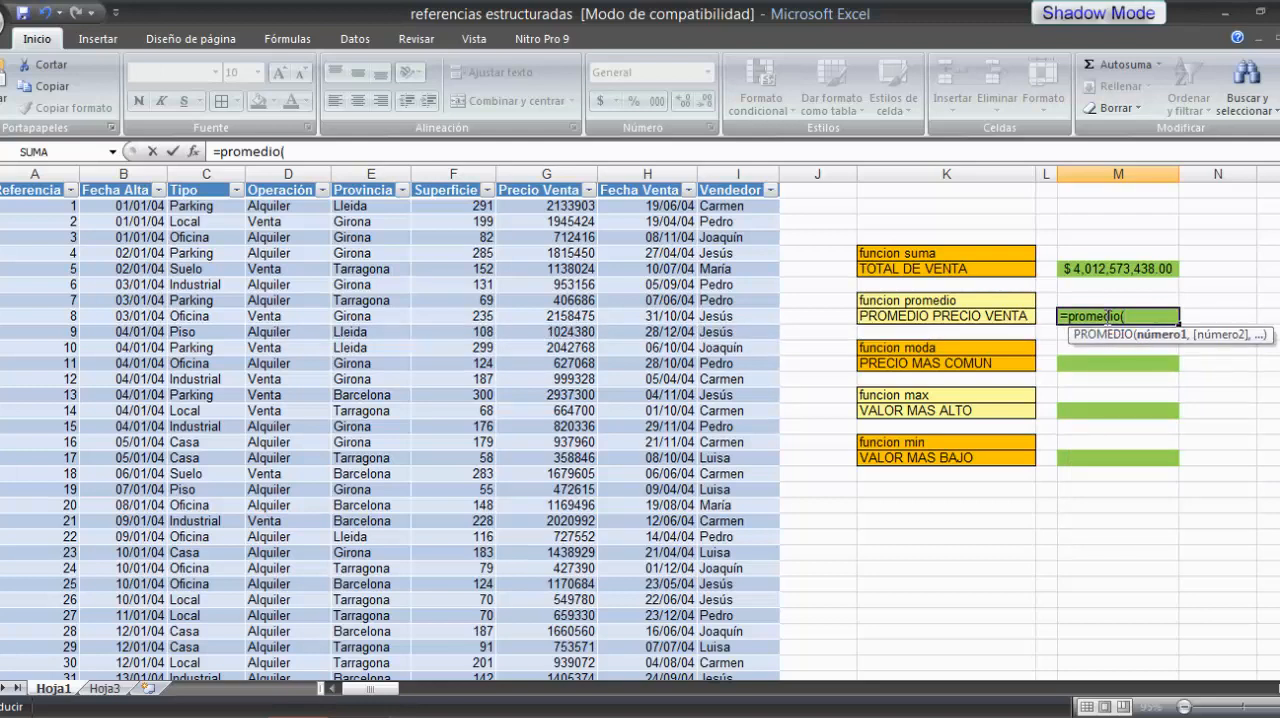
pyautogui.write('inmue')
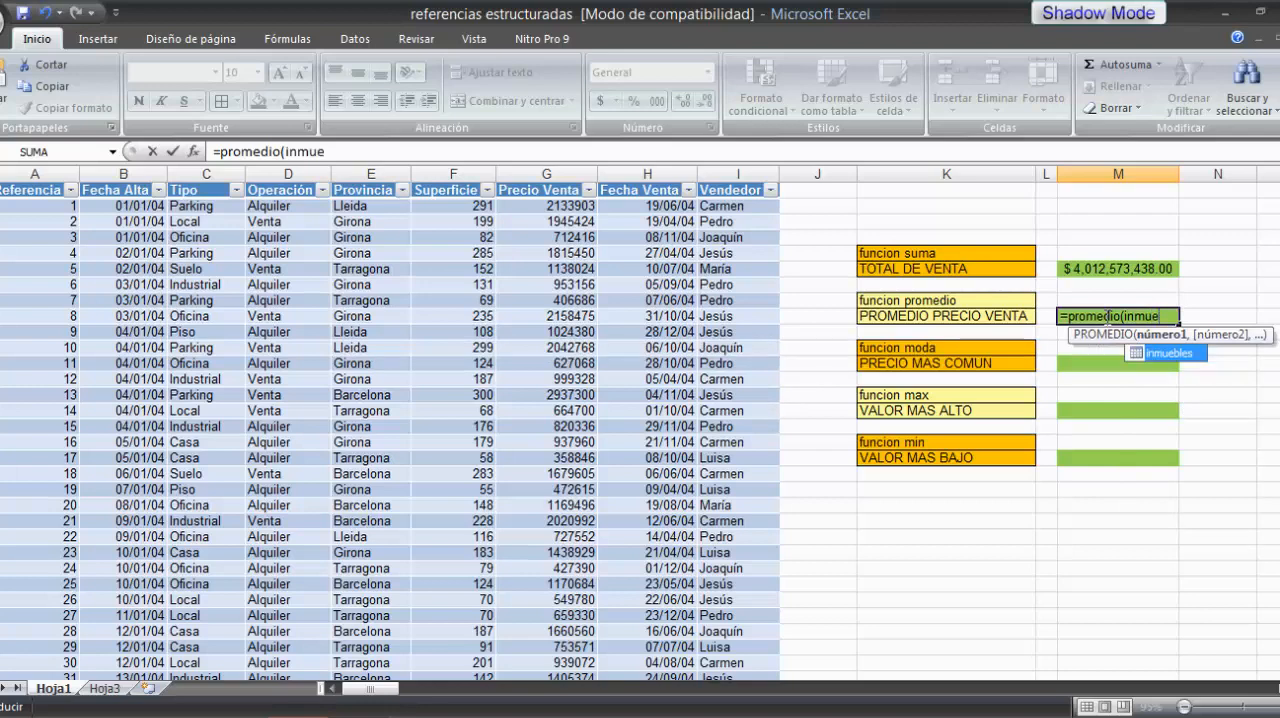
pyautogui.doubleClick(1142, 348)
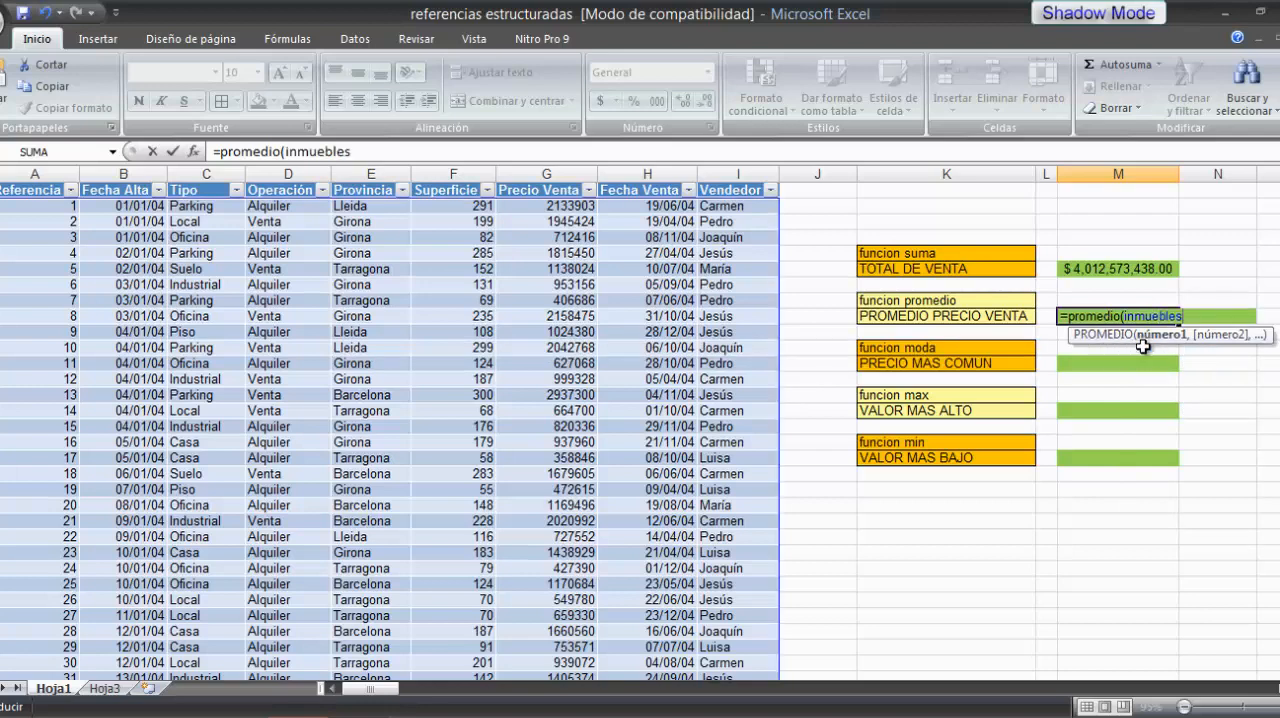
pyautogui.write('[')
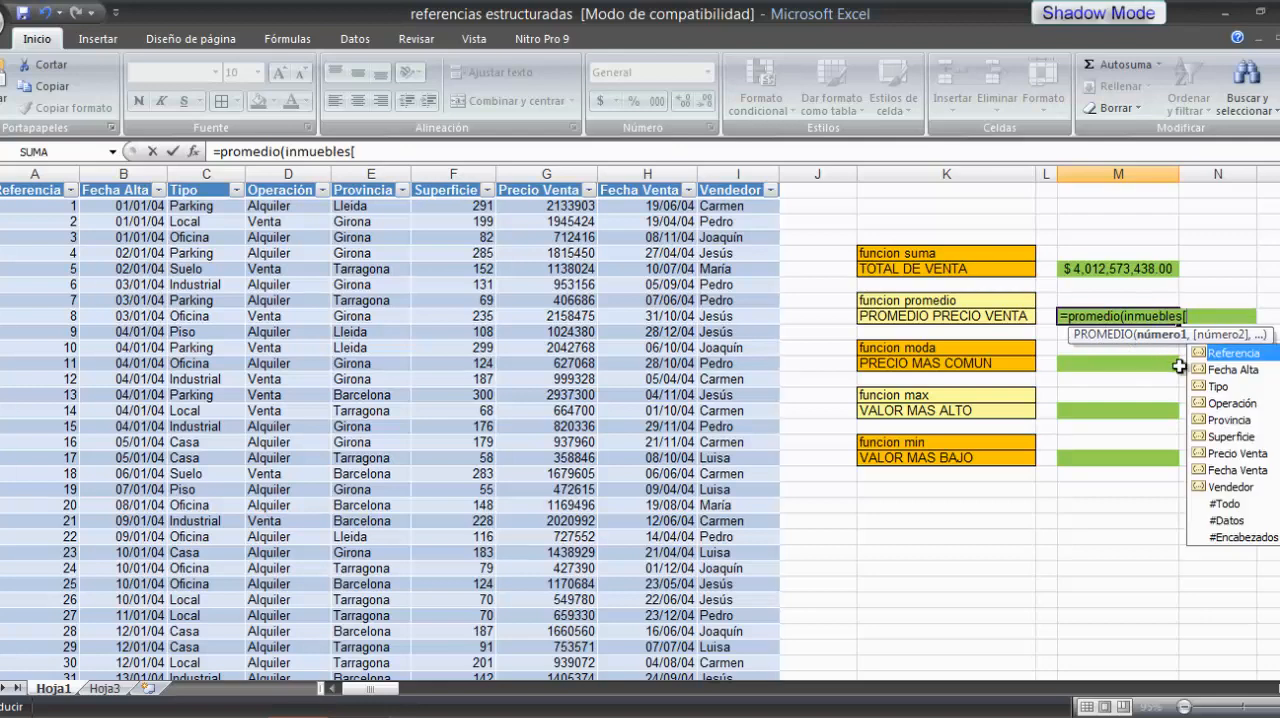
pyautogui.doubleClick(1203, 453)
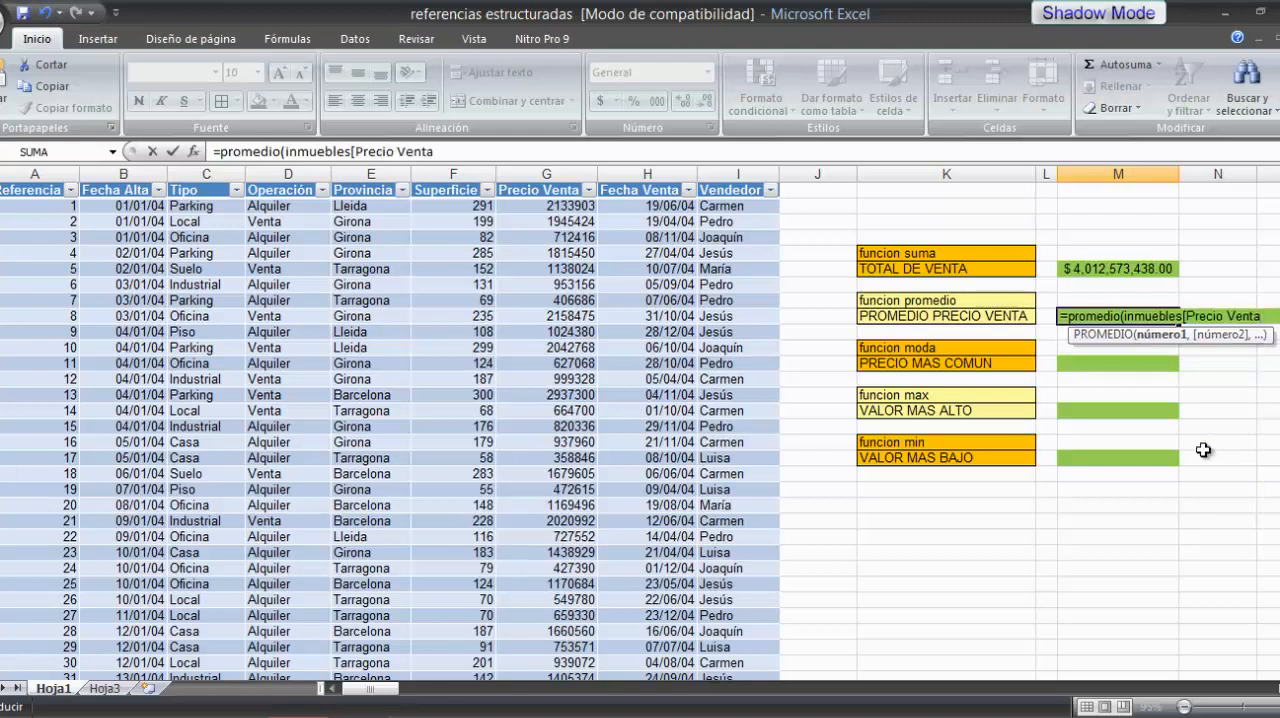
pyautogui.write(']')
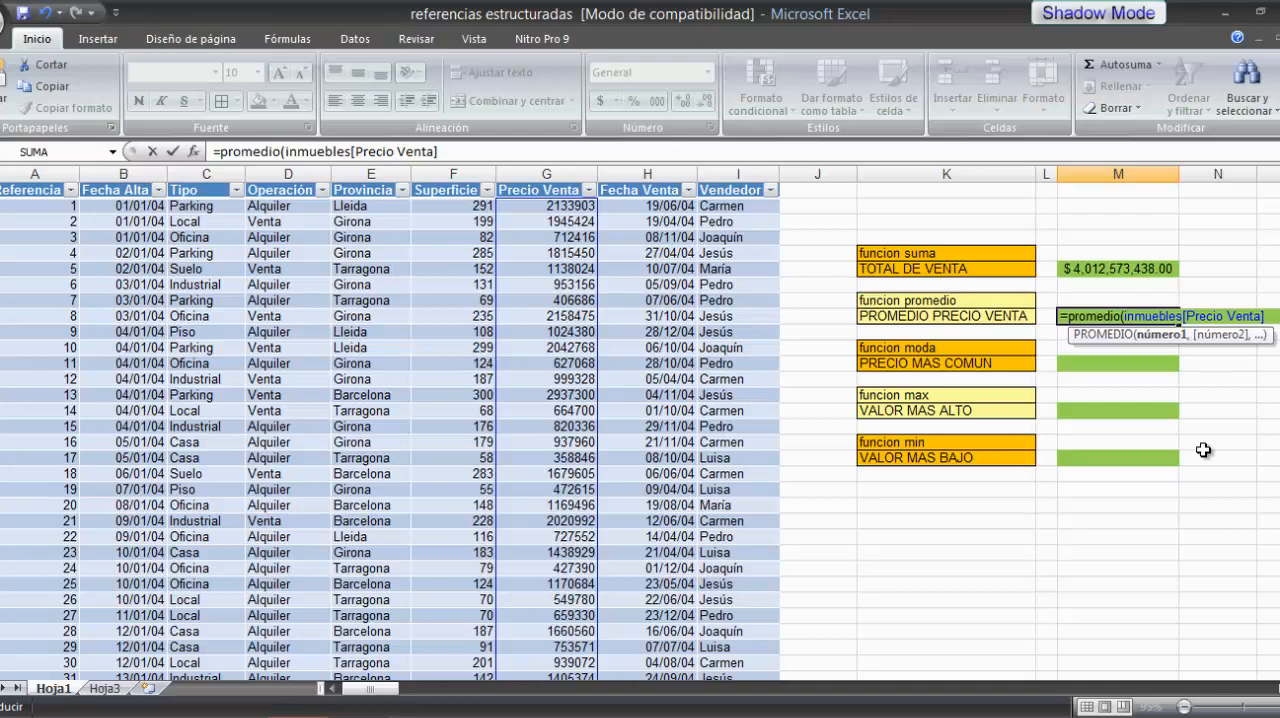
pyautogui.write(')')
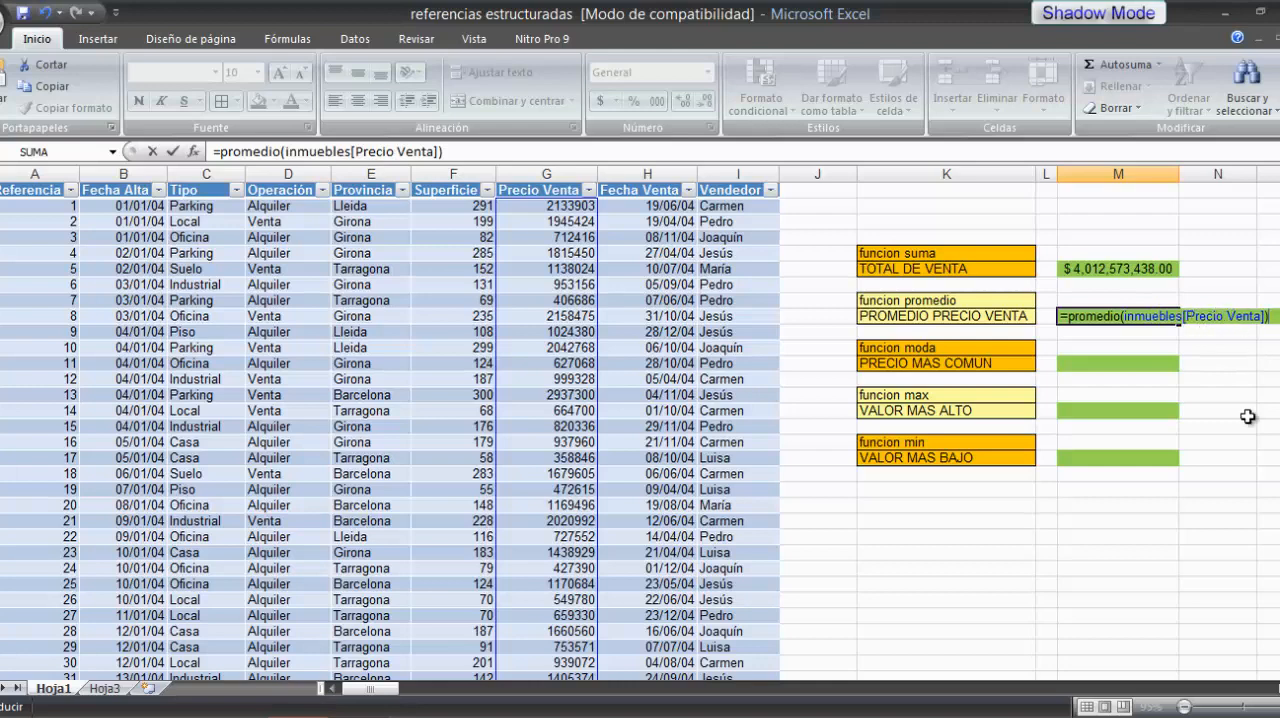
pyautogui.press('Return')
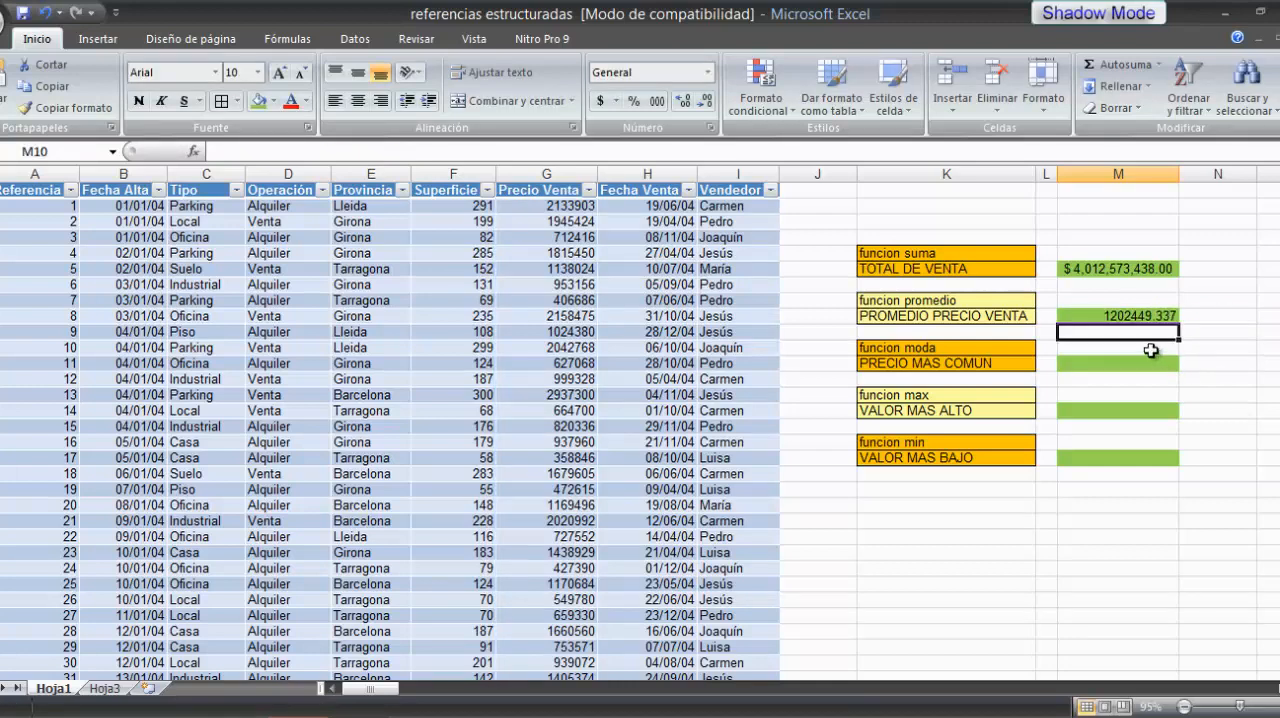
pyautogui.click(1134, 318)
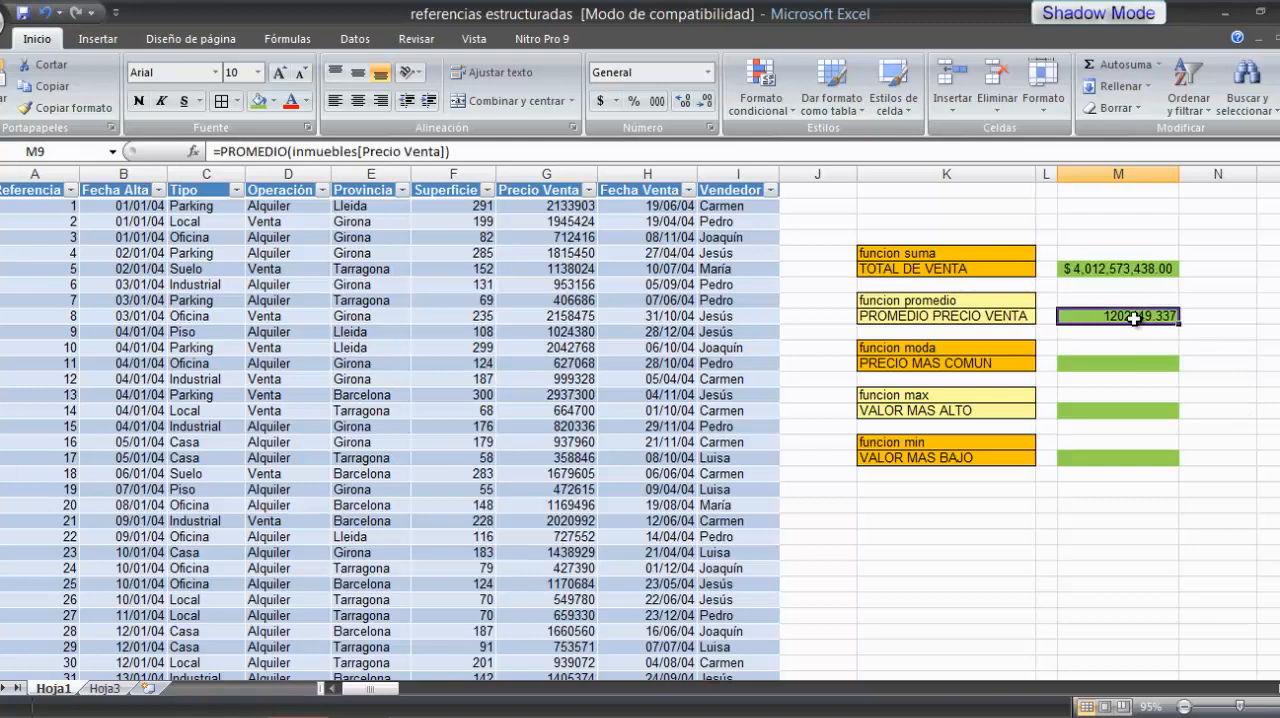
pyautogui.click(603, 104)
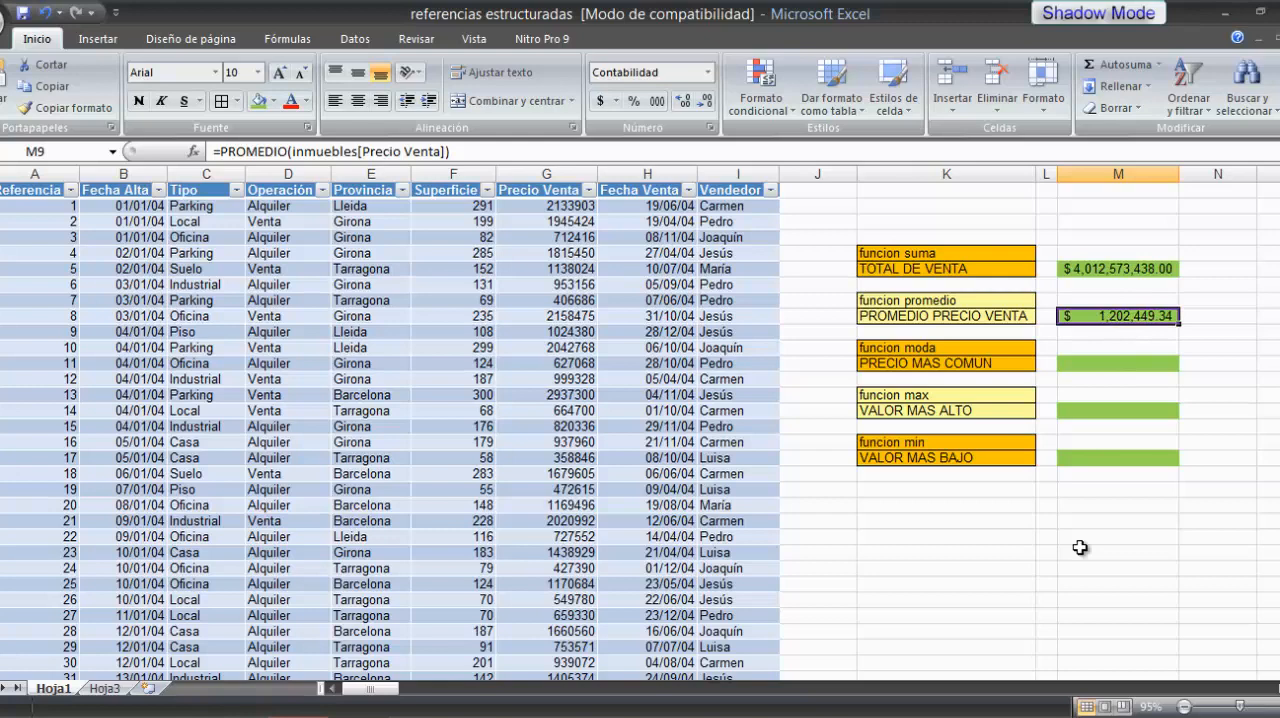
# Step: Calculate the PRECIO MAS COMUN in cell M12 with =MODA(inmuebles[Precio Venta]) and give it the dollar accounting format
pyautogui.click(1103, 363)
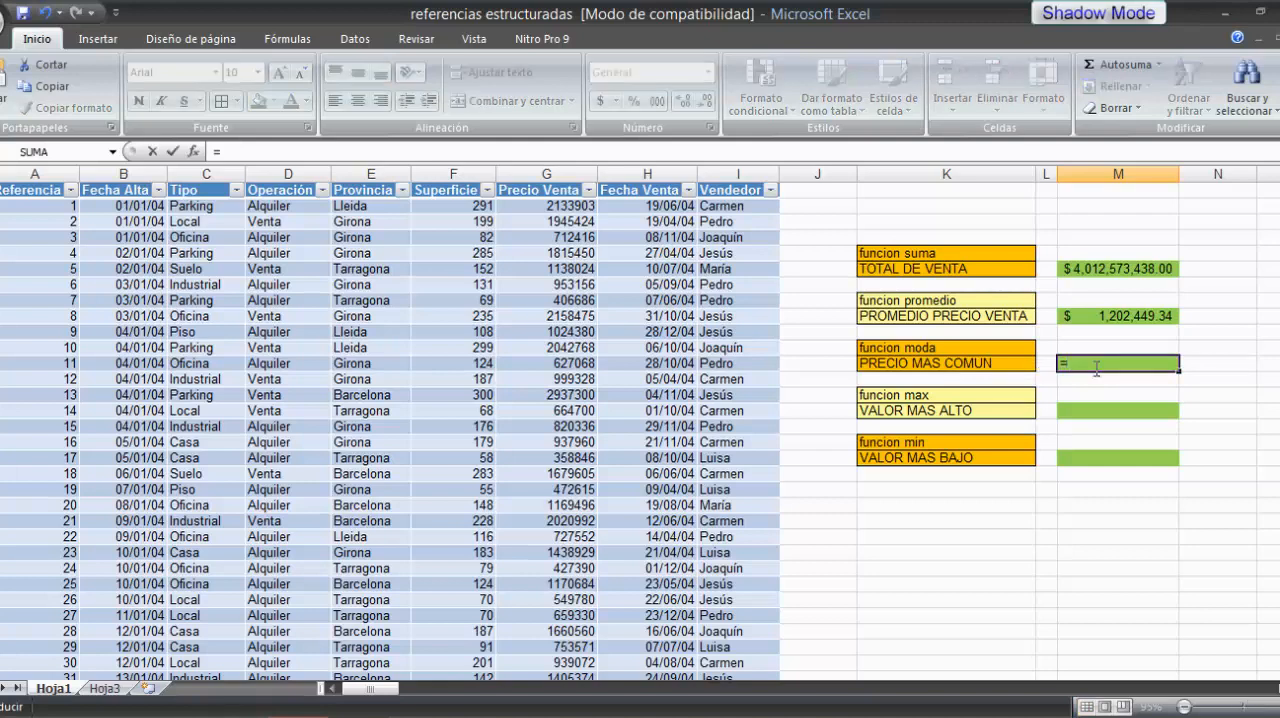
pyautogui.write('moda')
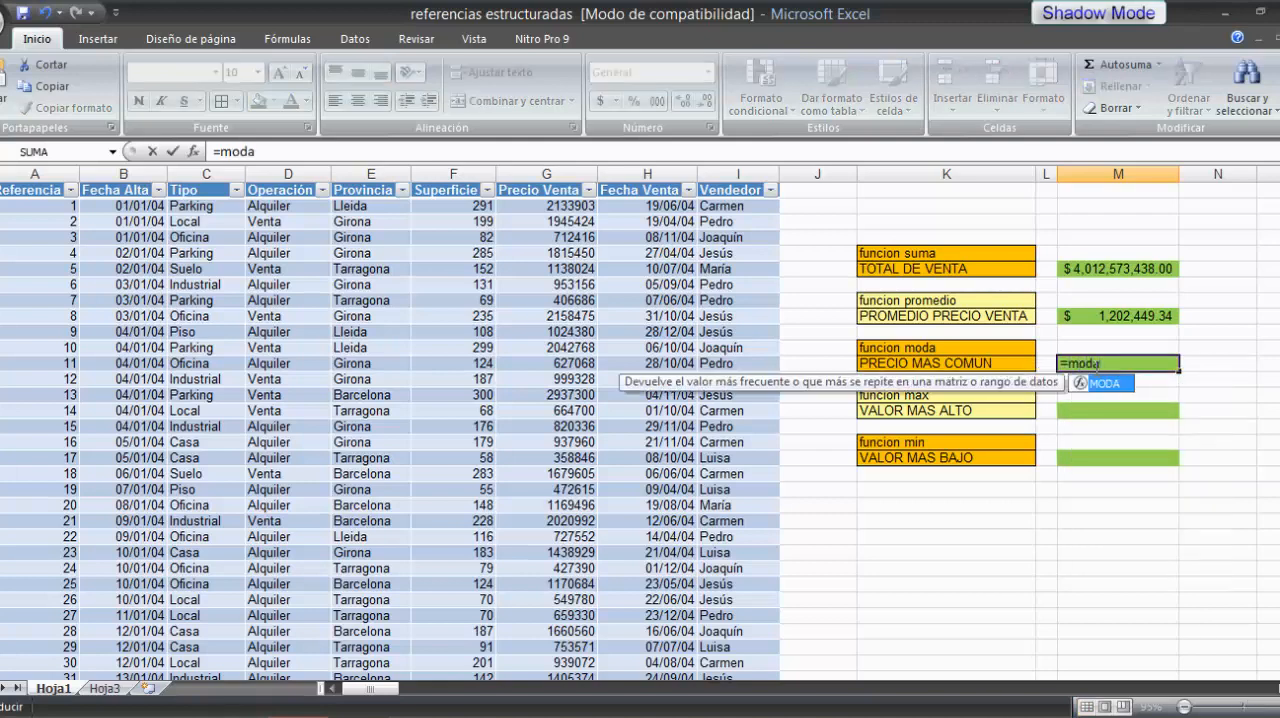
pyautogui.write('(')
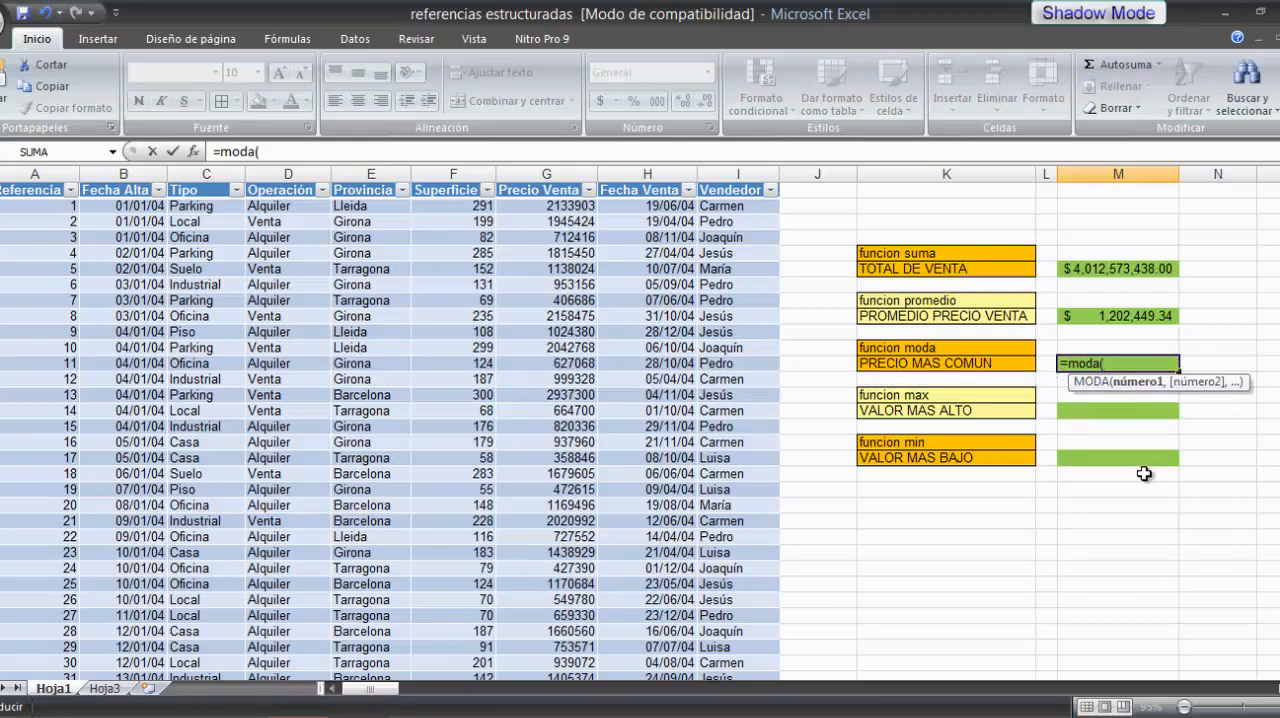
pyautogui.write('inmuebles')
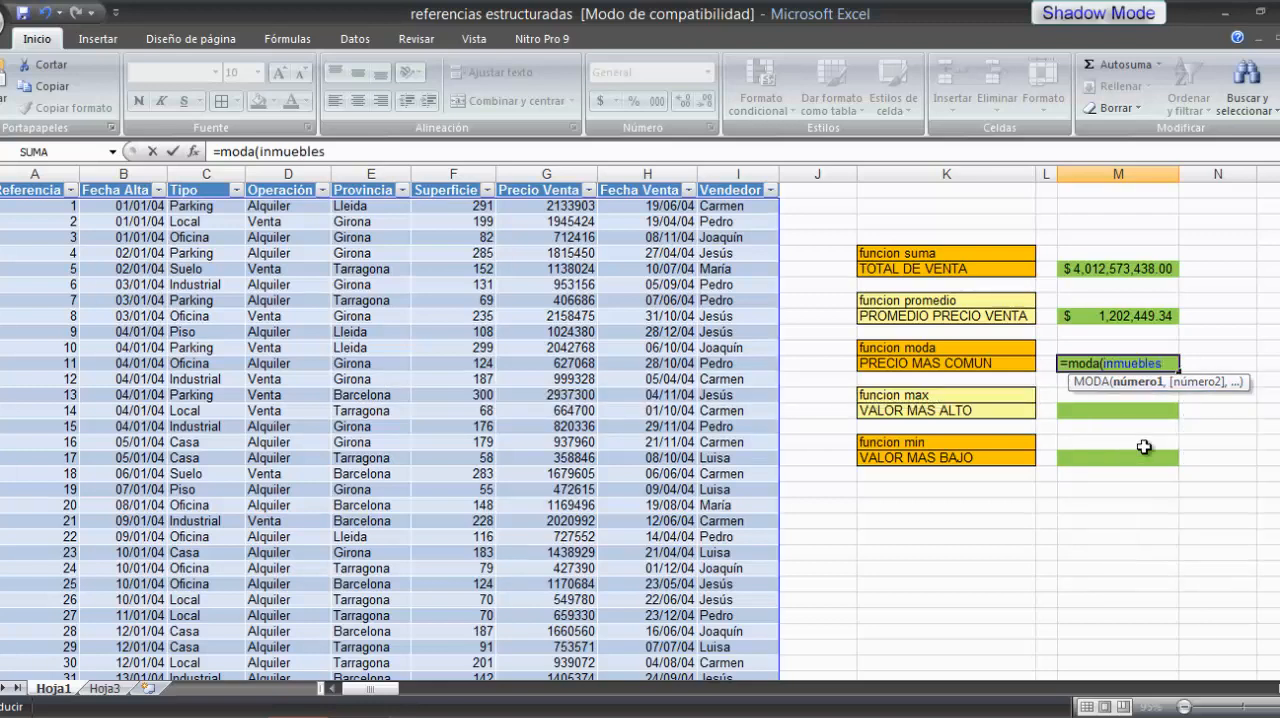
pyautogui.write('[')
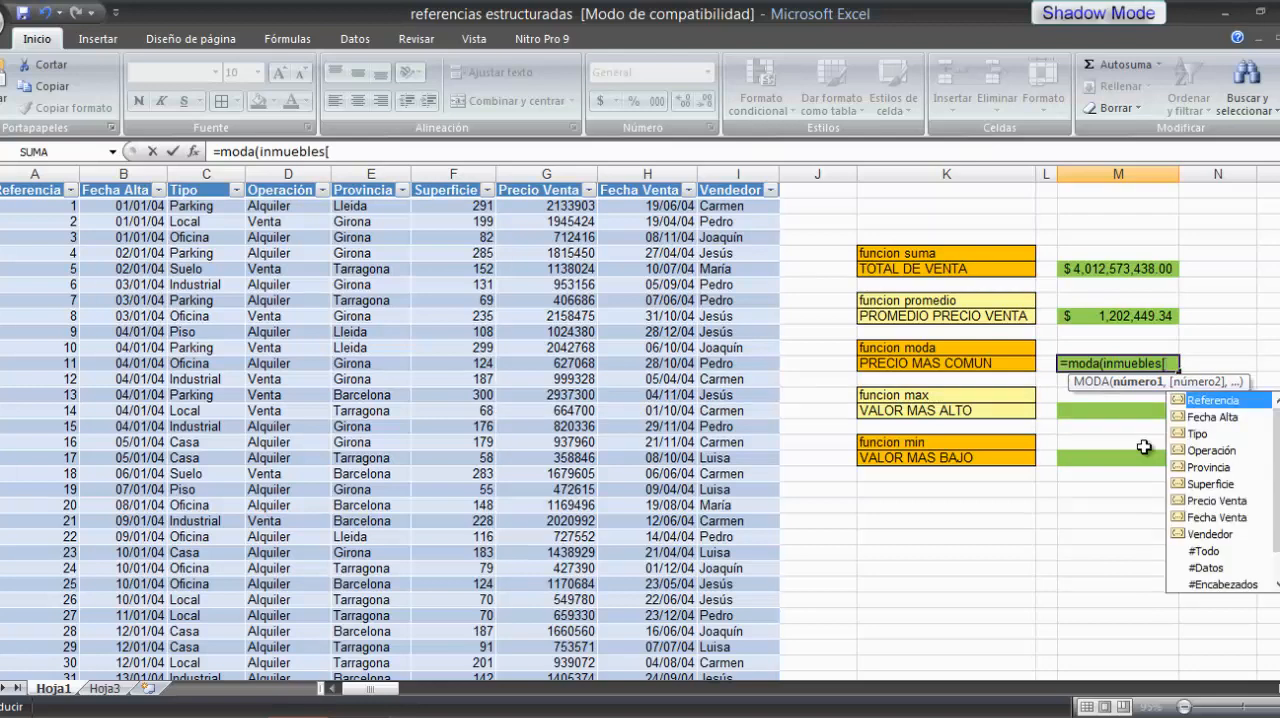
pyautogui.doubleClick(1195, 500)
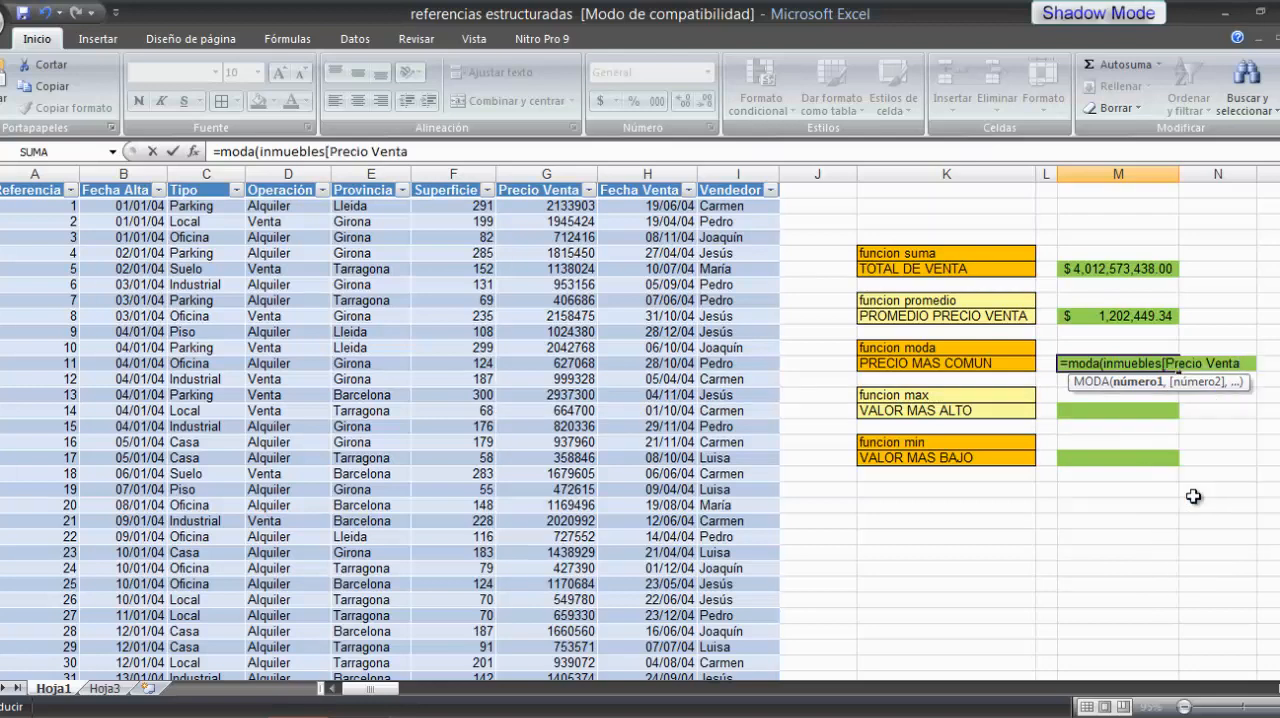
pyautogui.write(']')
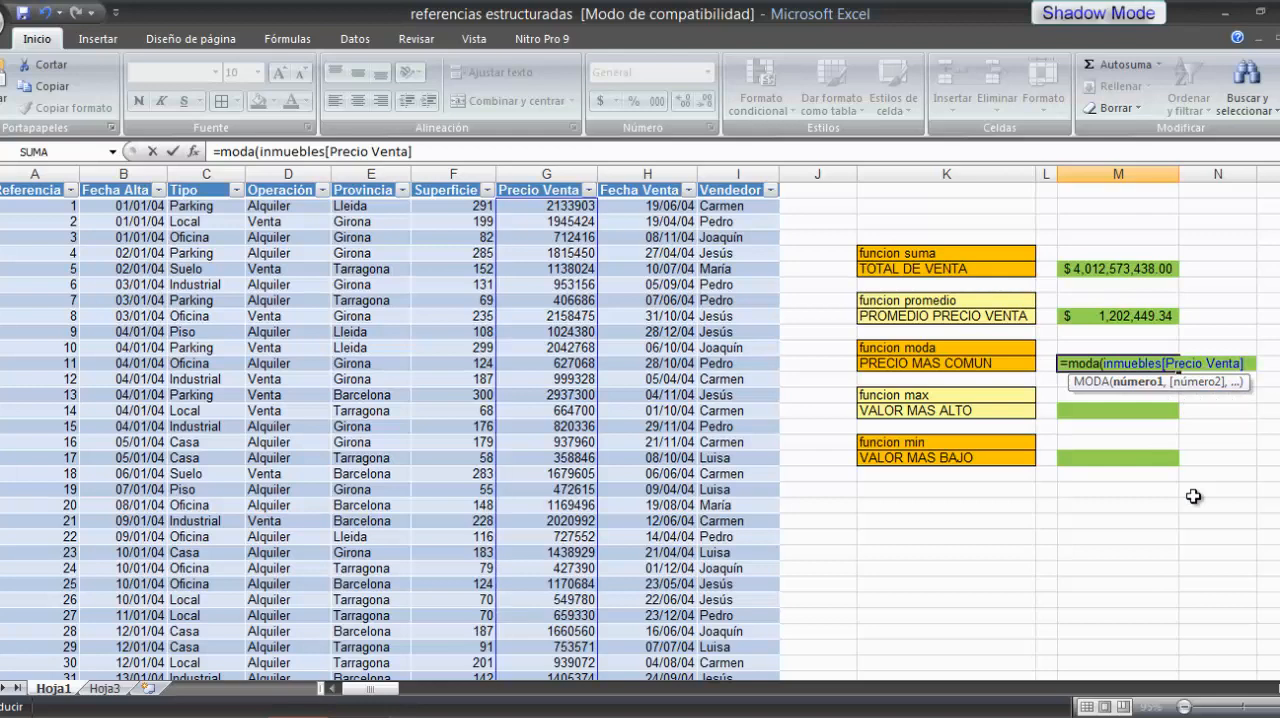
pyautogui.write(')')
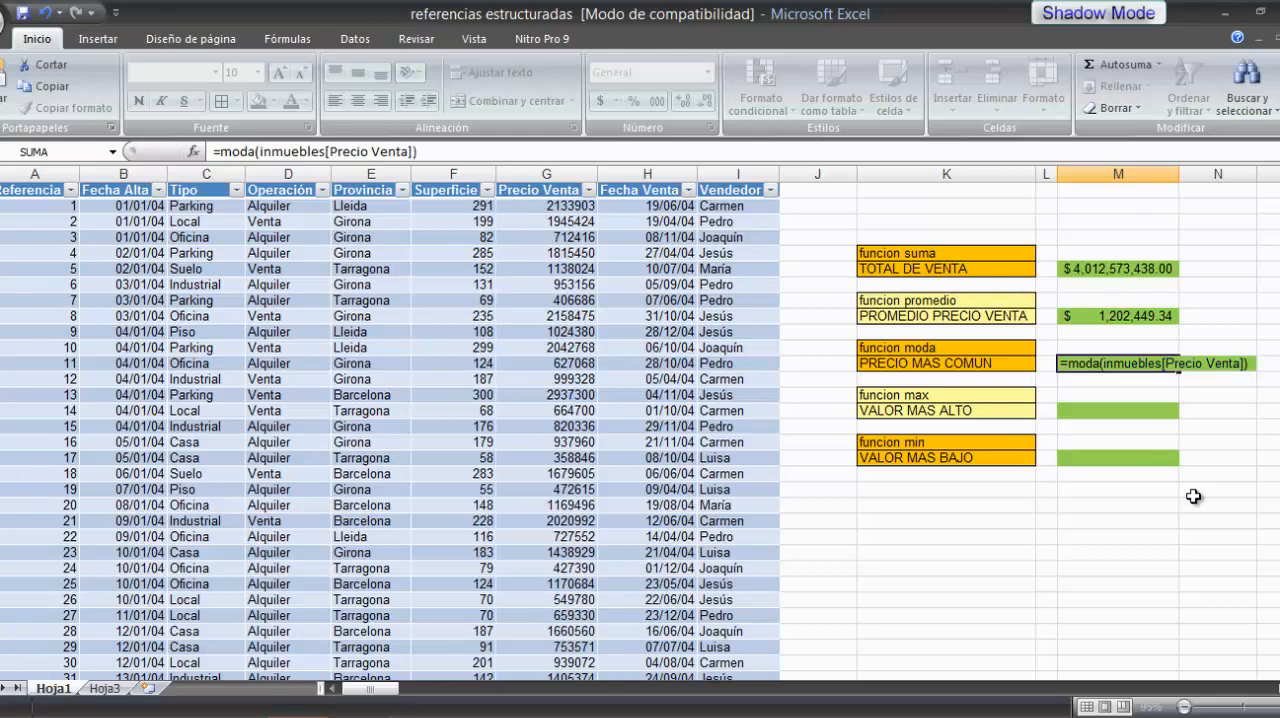
pyautogui.press('Return')
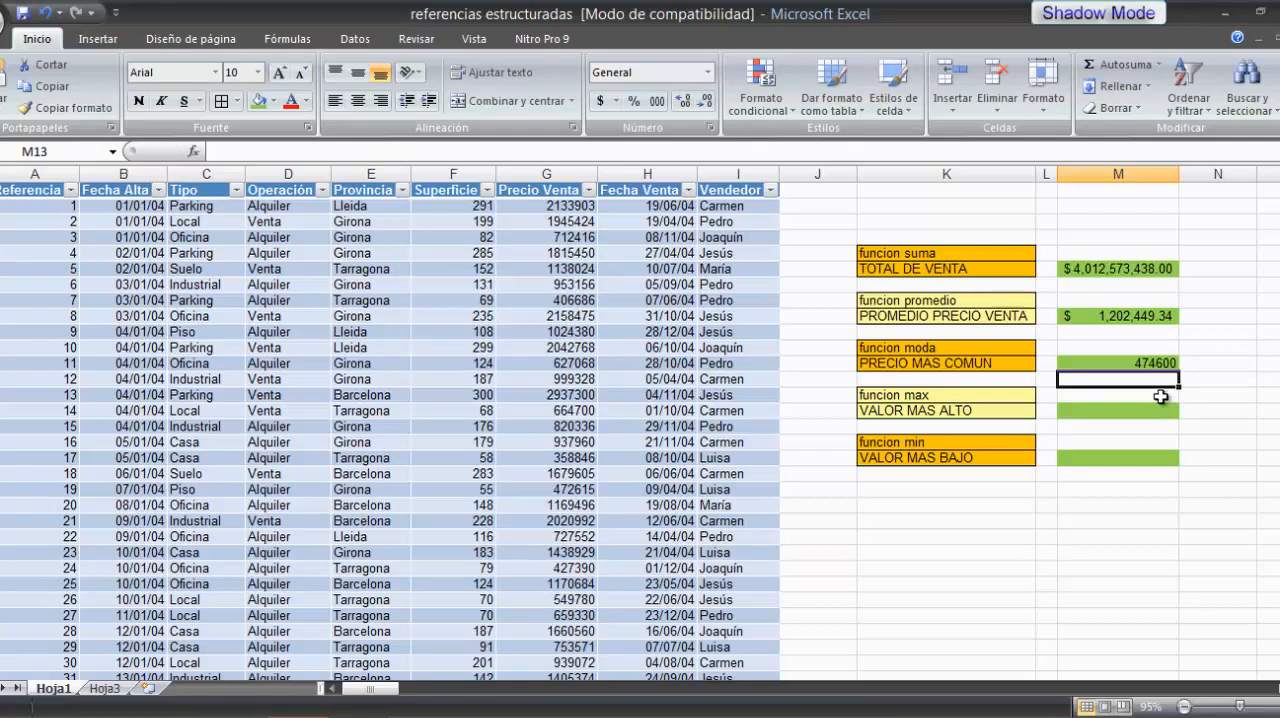
pyautogui.click(1145, 364)
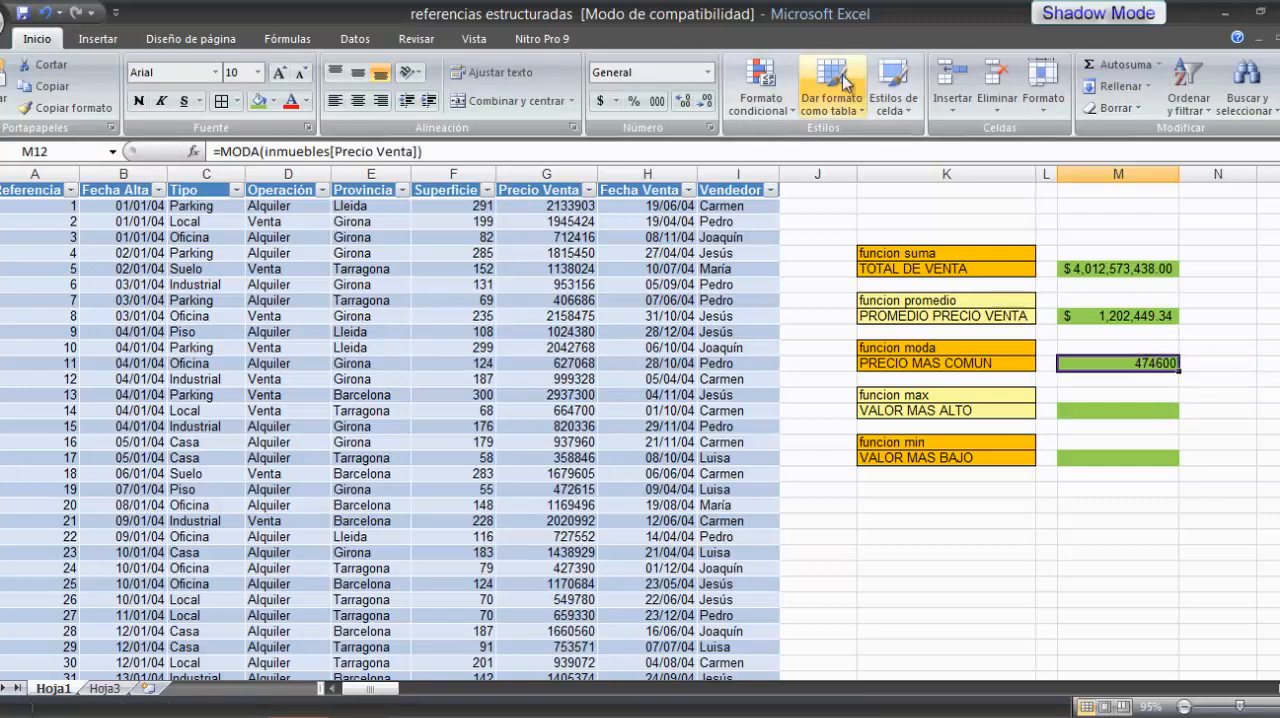
pyautogui.click(600, 101)
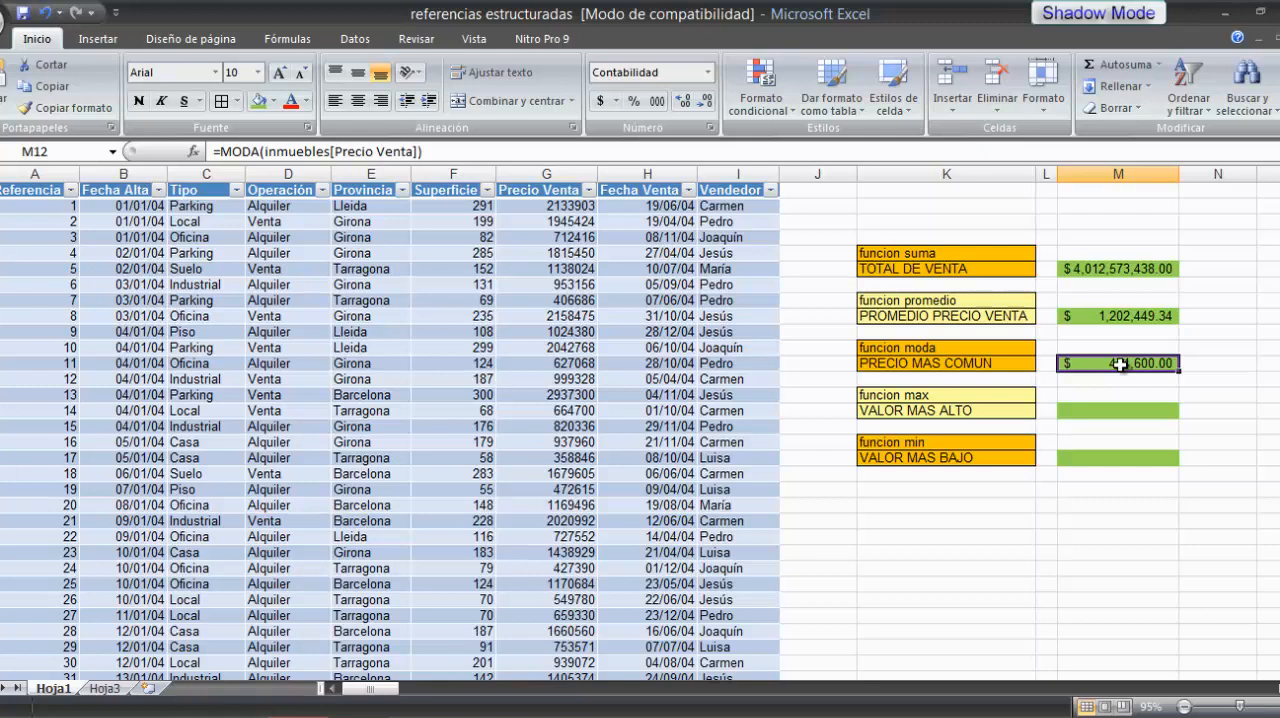
# Step: Calculate the VALOR MAS ALTO in cell M15 with =MAX(inmuebles[Precio Venta]) and give it the dollar accounting format
pyautogui.click(1102, 413)
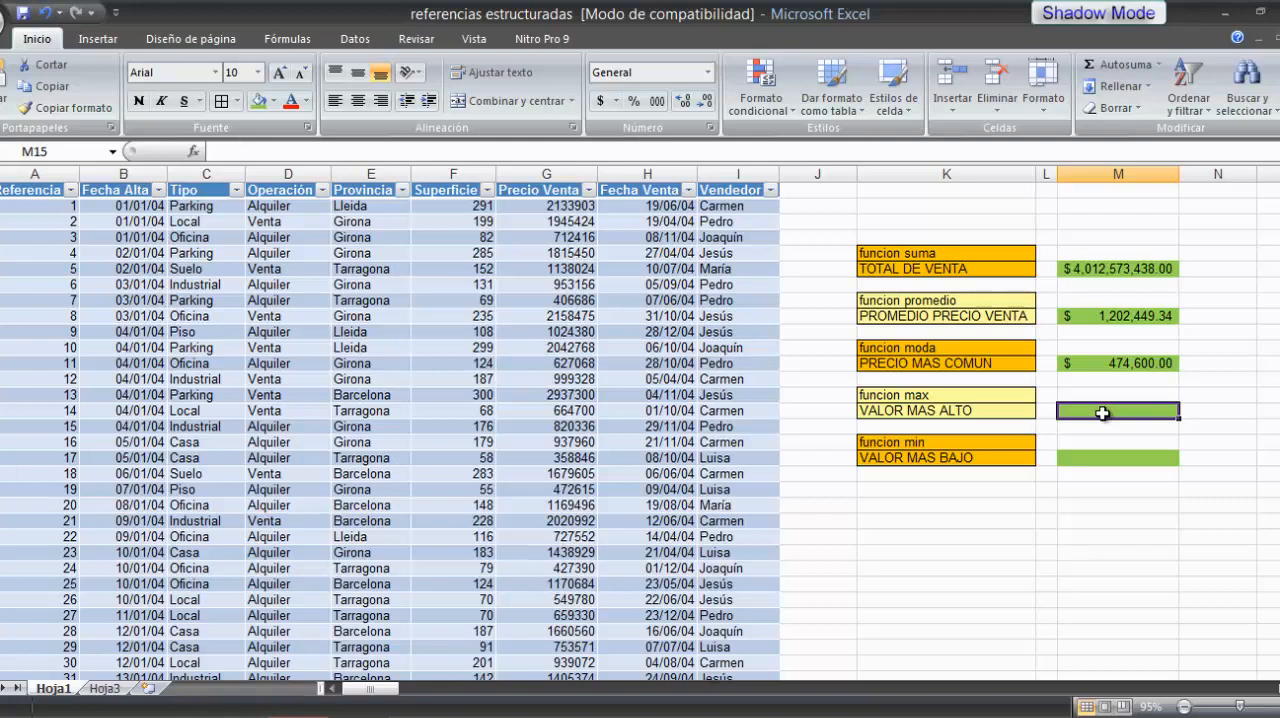
pyautogui.write('=')
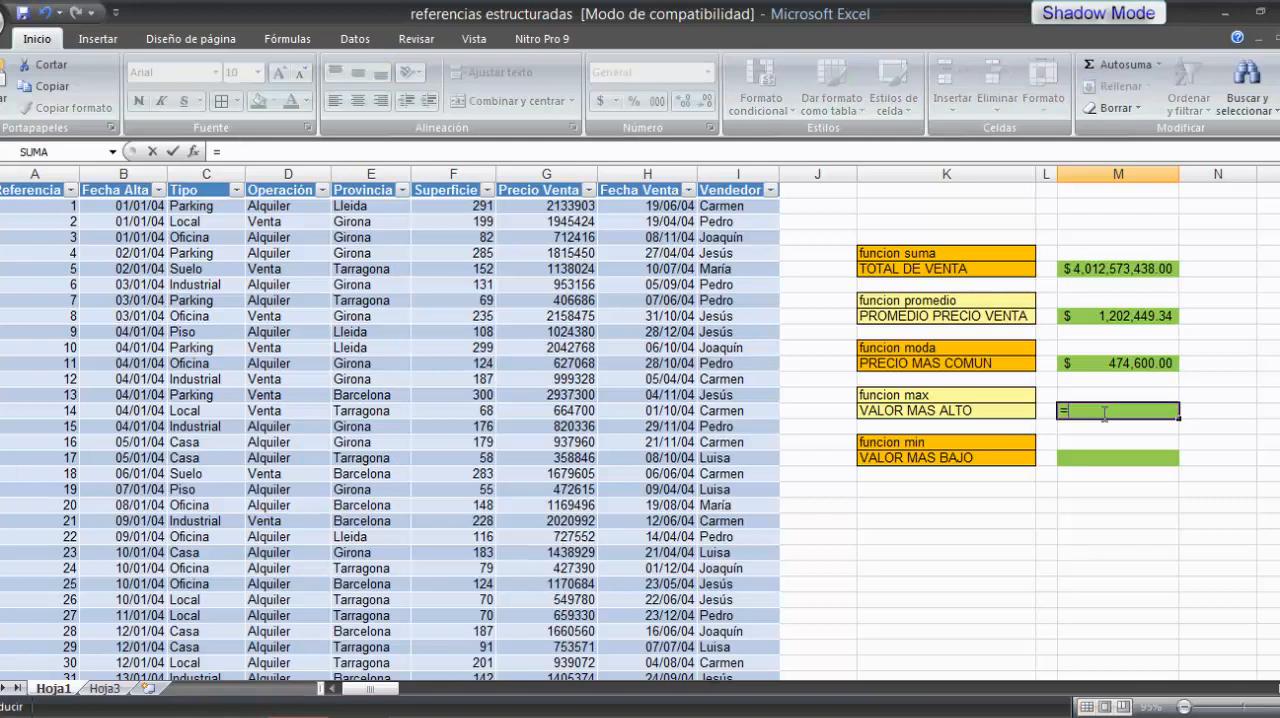
pyautogui.write('max')
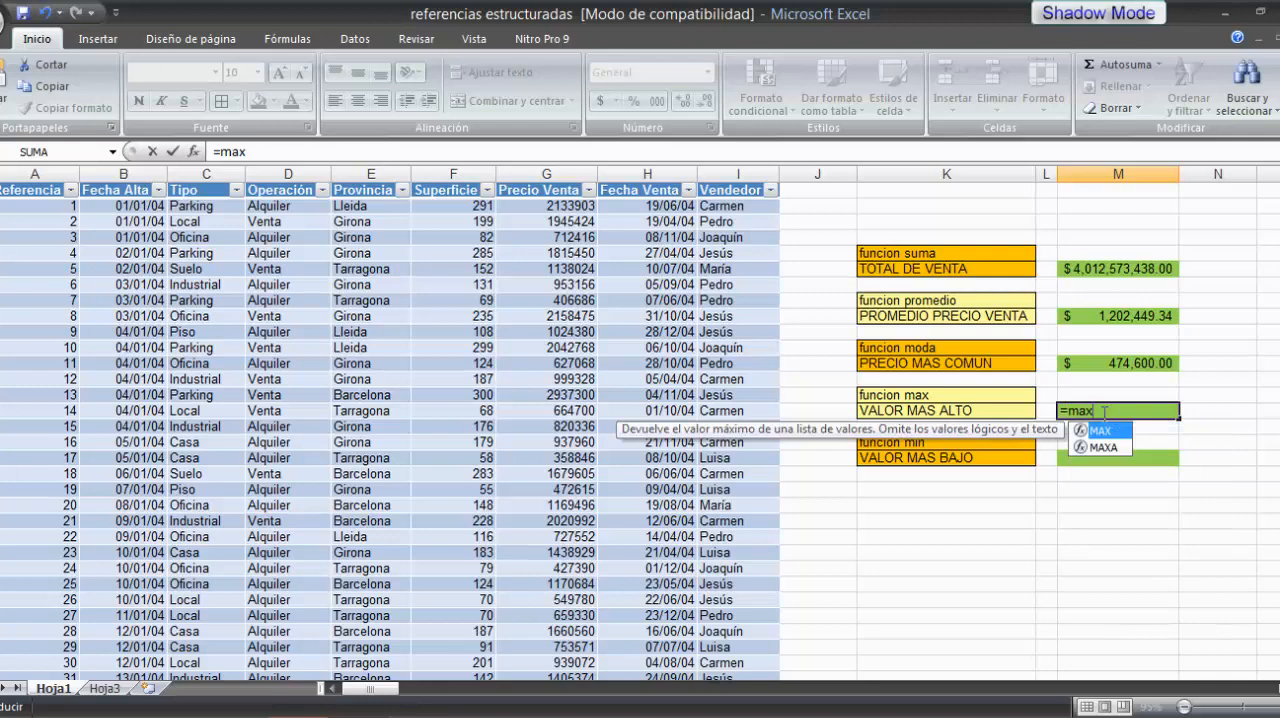
pyautogui.write('(')
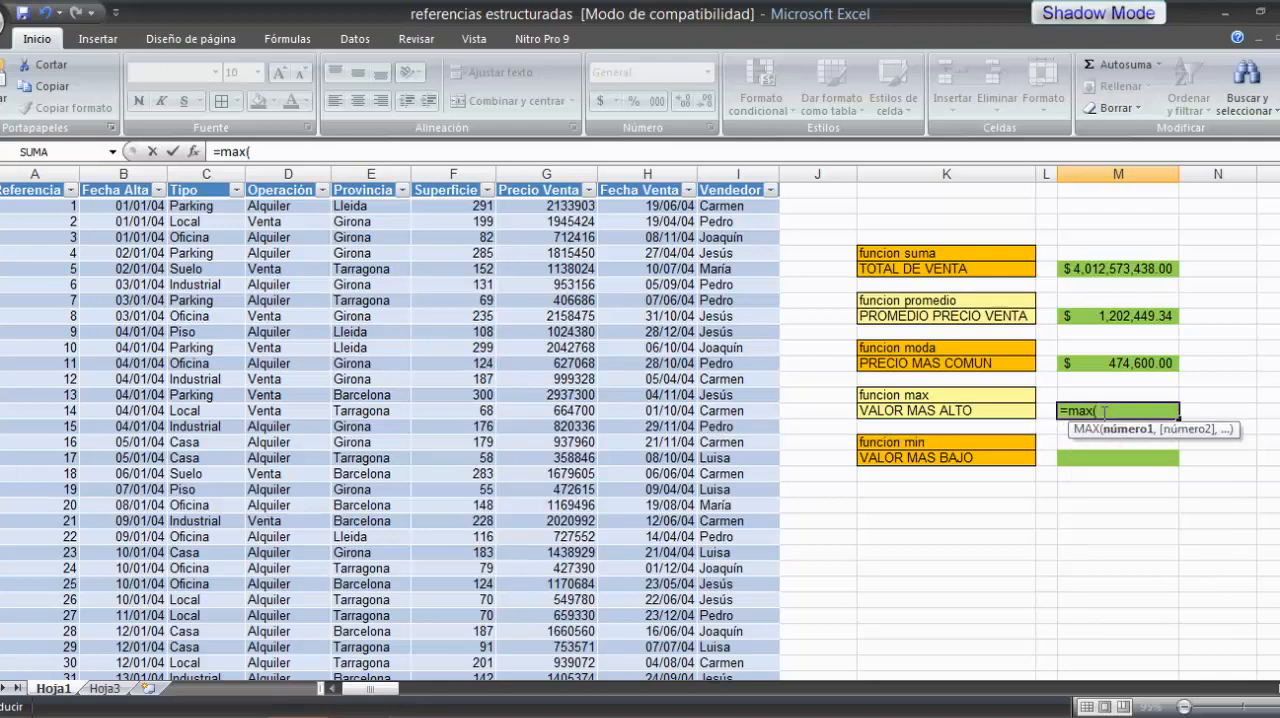
pyautogui.write('in')
pyautogui.click(1145, 498)
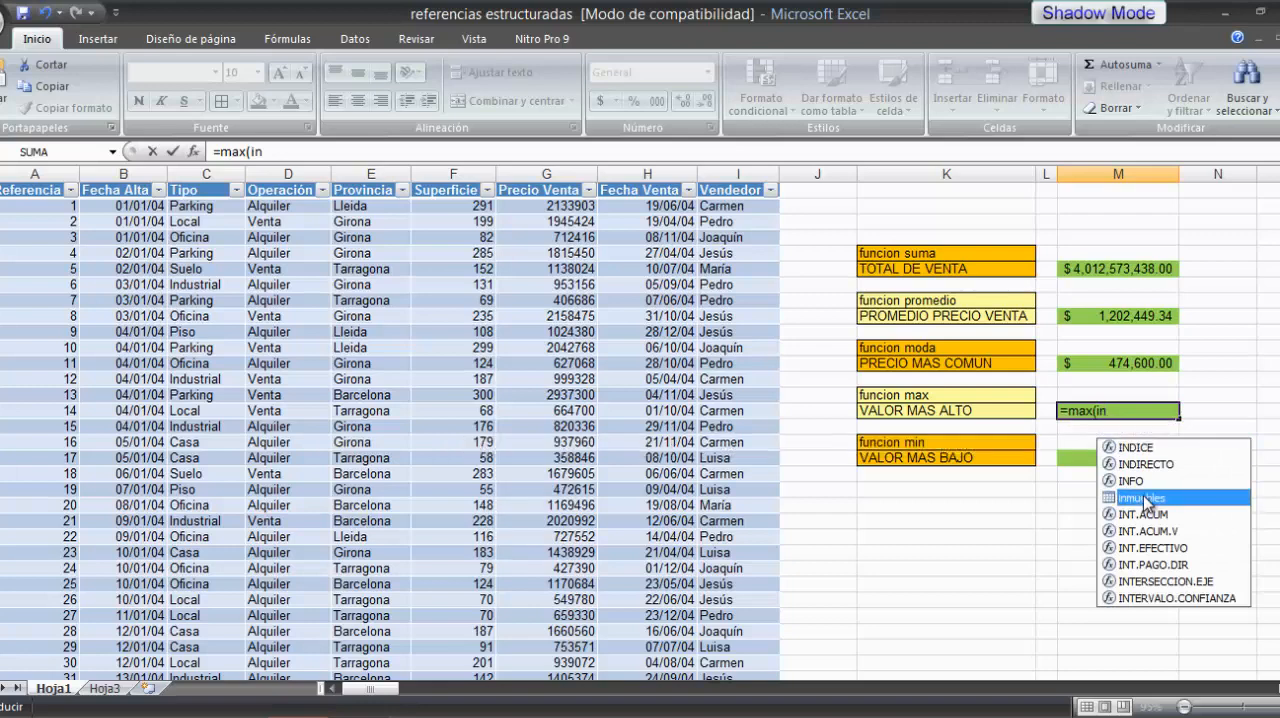
pyautogui.doubleClick(1143, 498)
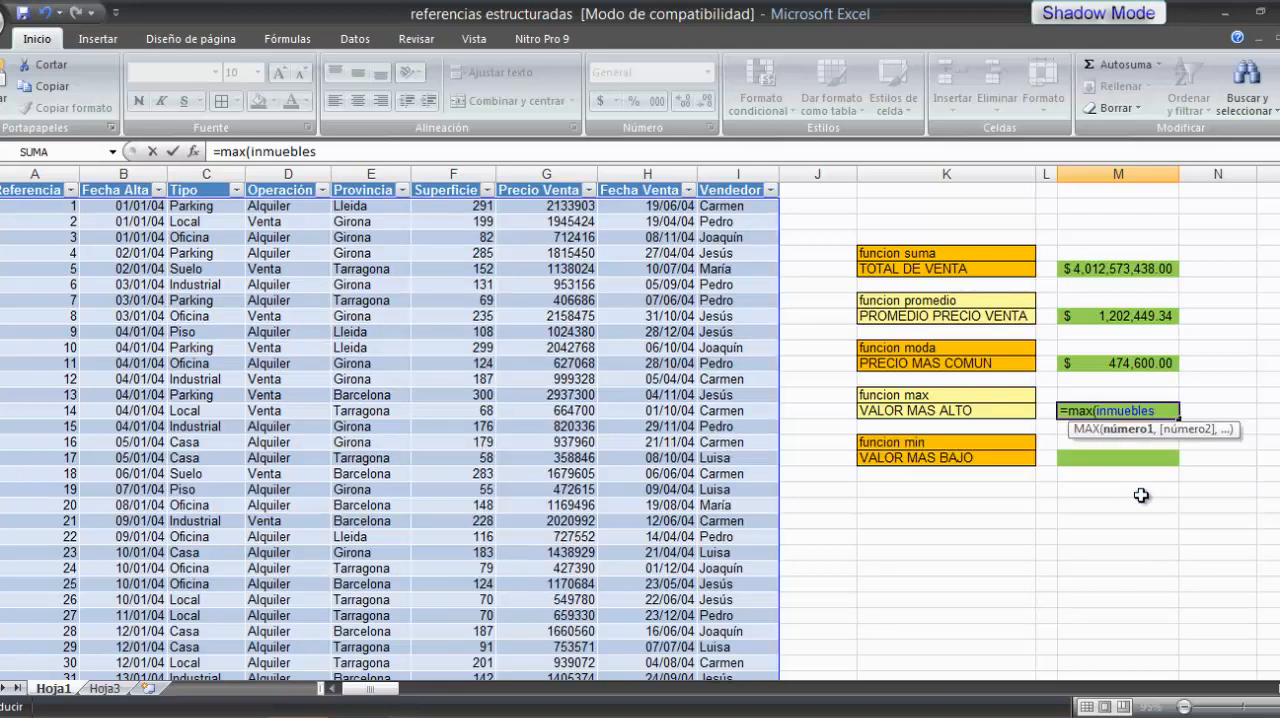
pyautogui.write('[')
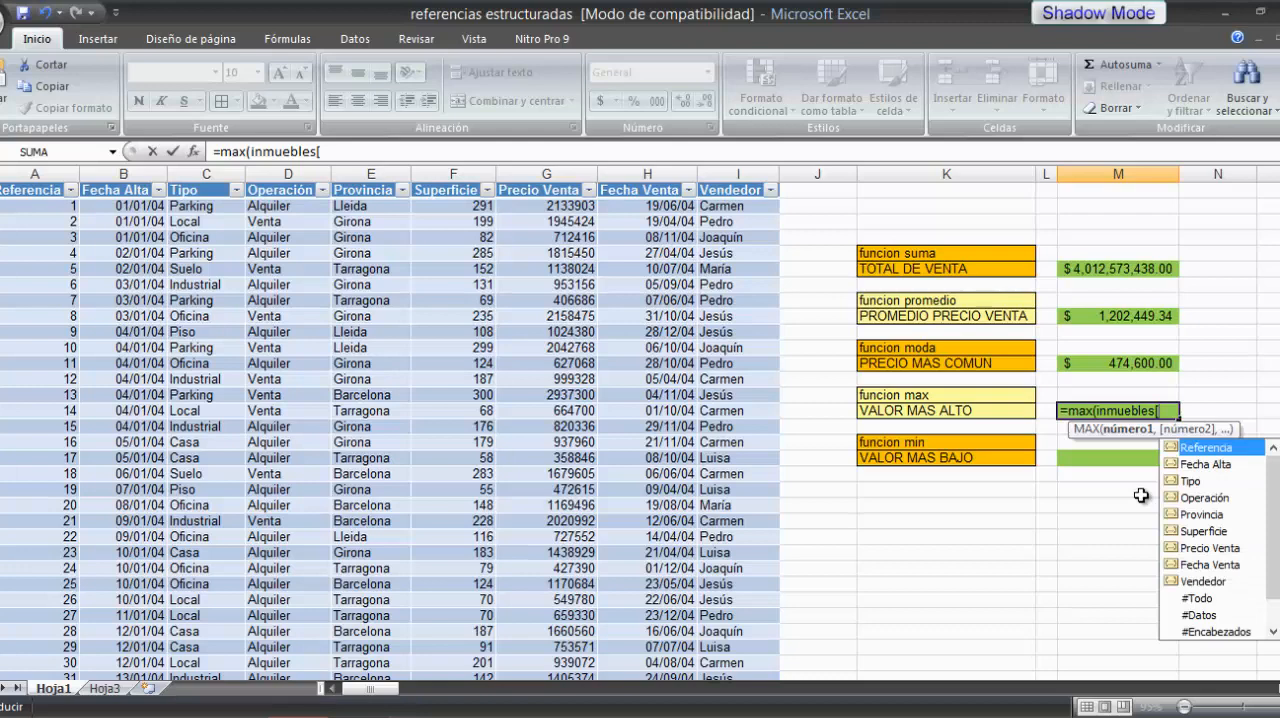
pyautogui.click(1188, 550)
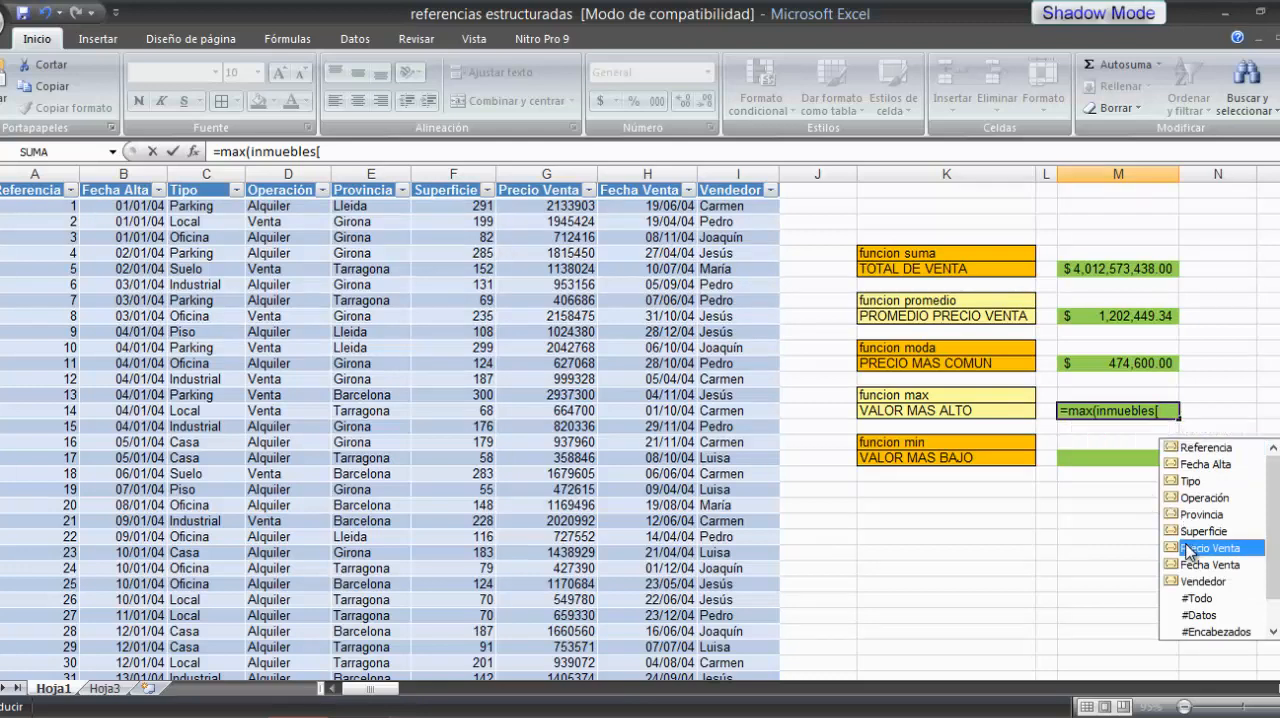
pyautogui.doubleClick(1188, 549)
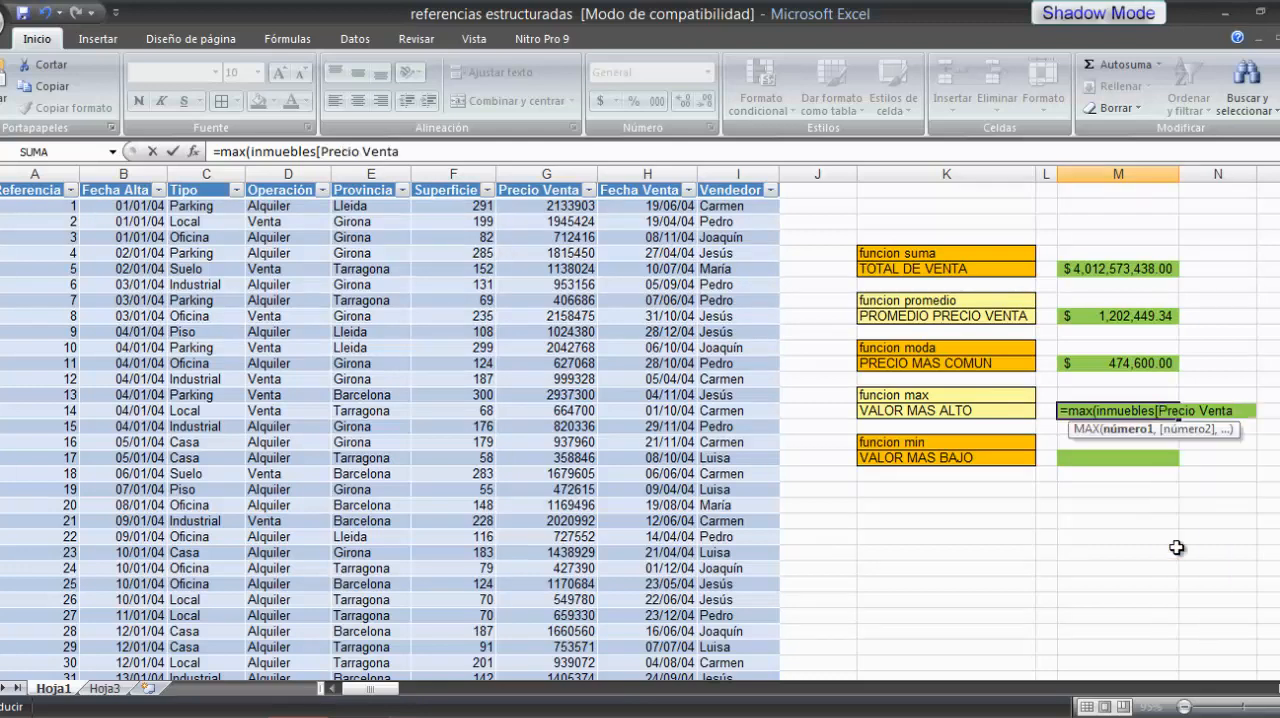
pyautogui.write(']')
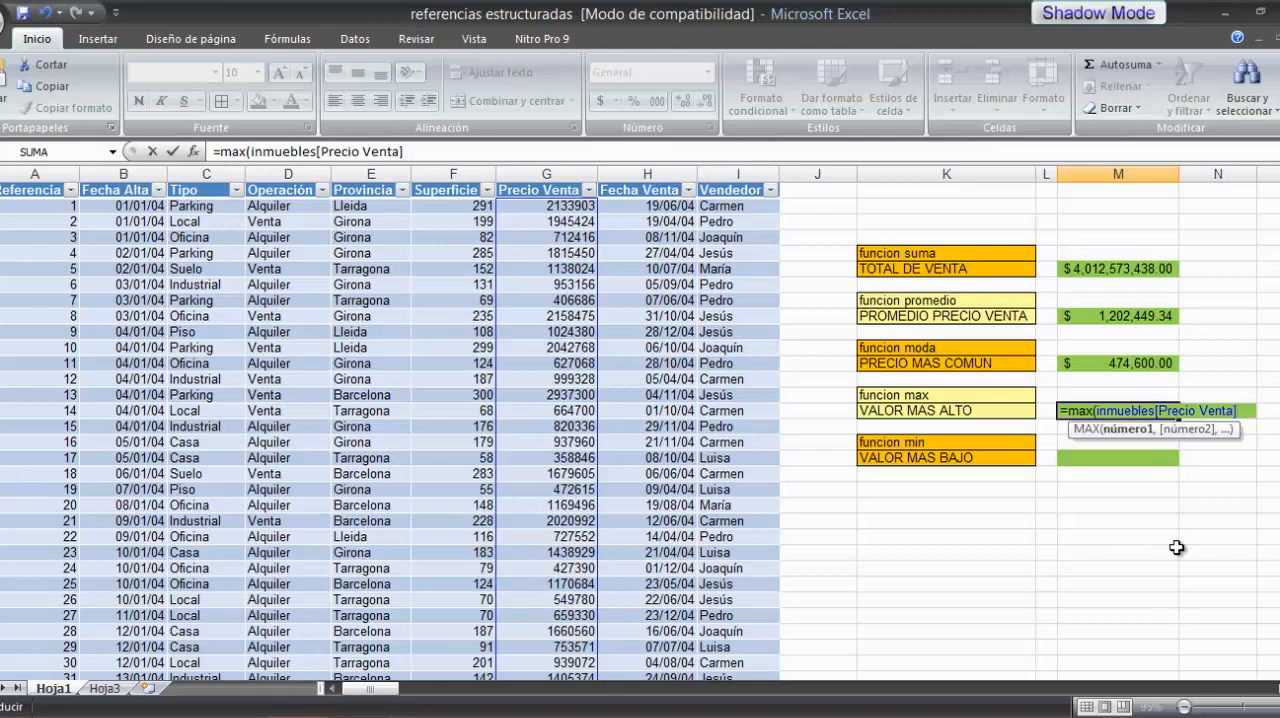
pyautogui.write(')')
pyautogui.press('Return')
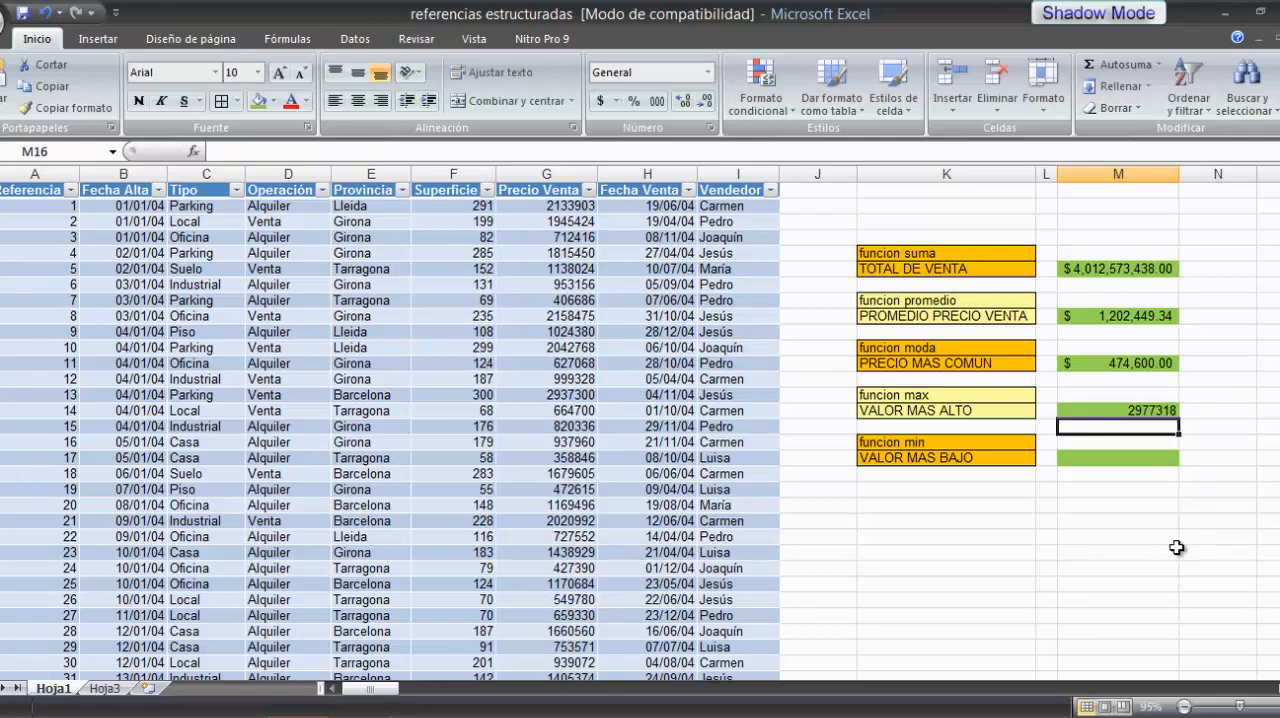
pyautogui.click(1126, 412)
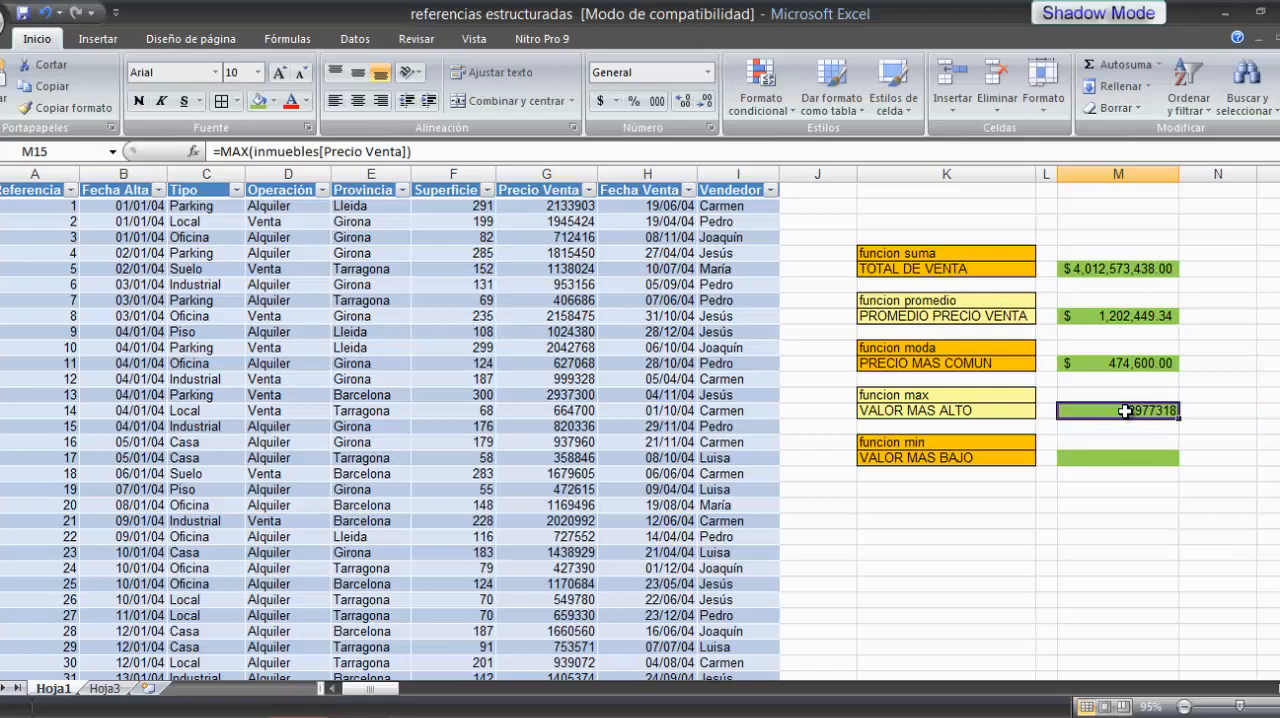
pyautogui.click(600, 100)
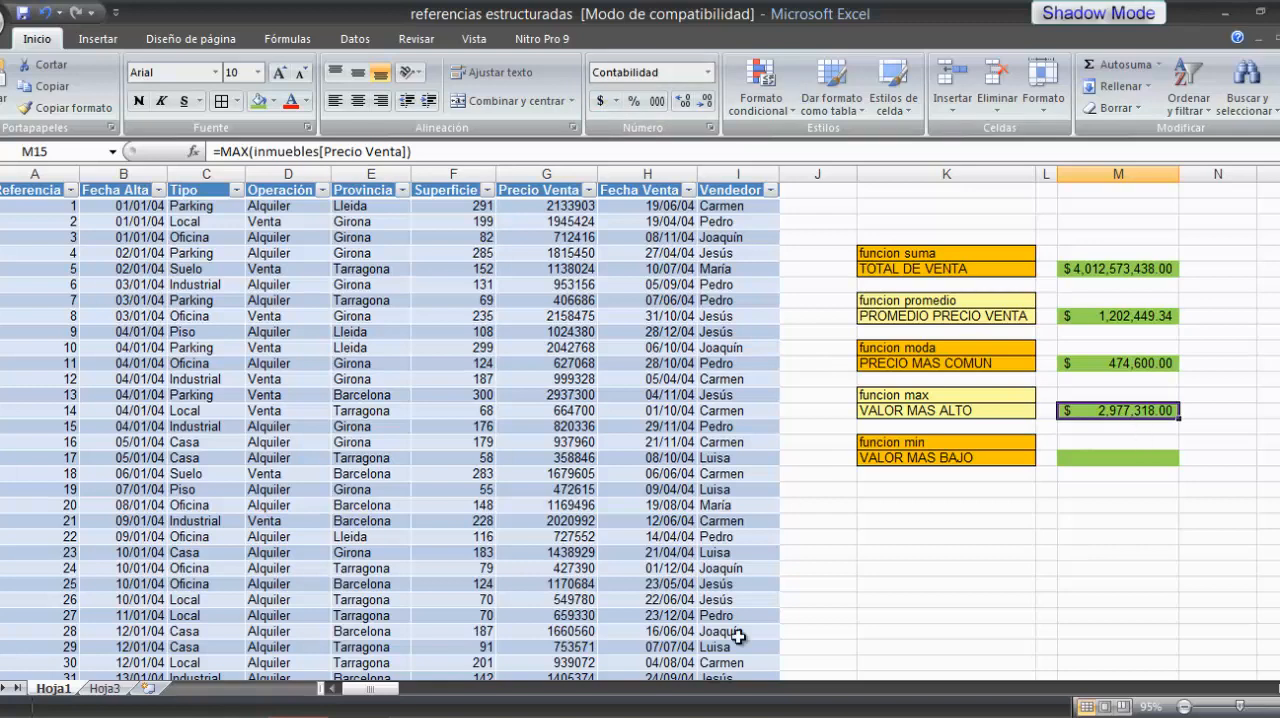
# Step: Calculate the VALOR MAS BAJO in cell M18 with =MIN(inmuebles[Precio Venta]) and give it the dollar accounting format
pyautogui.click(1108, 458)
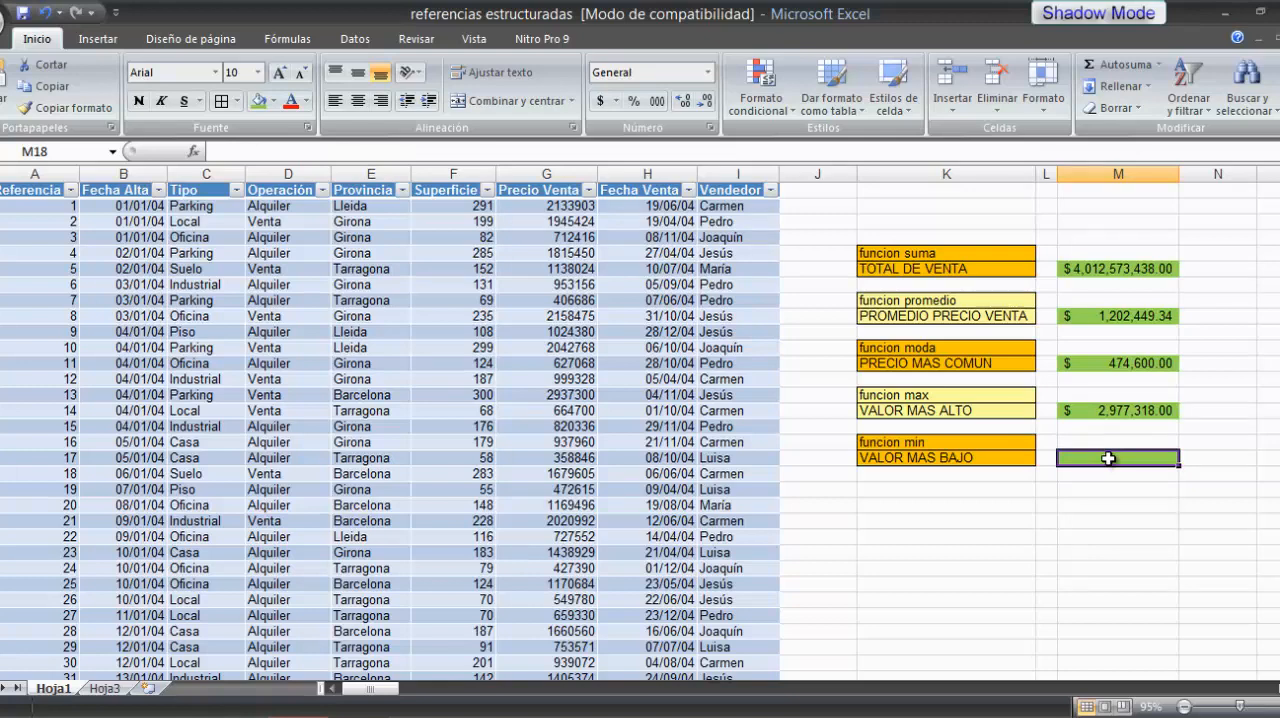
pyautogui.write('=min')
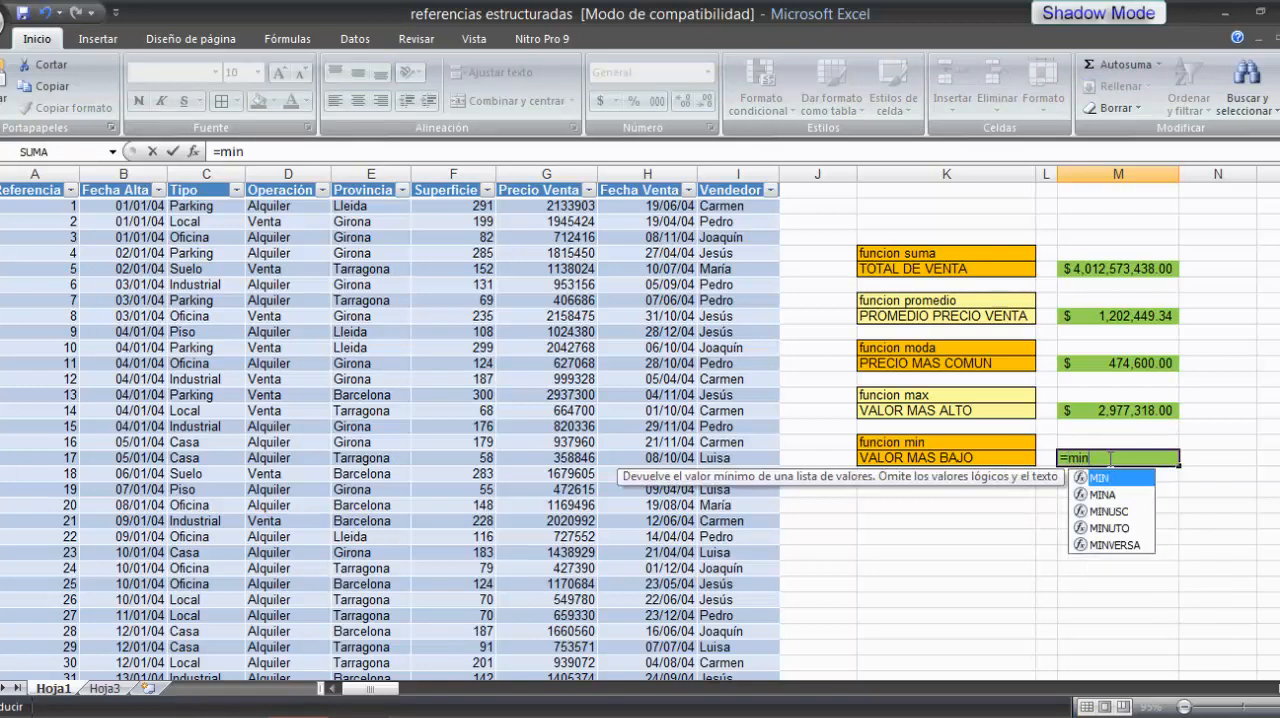
pyautogui.write('(')
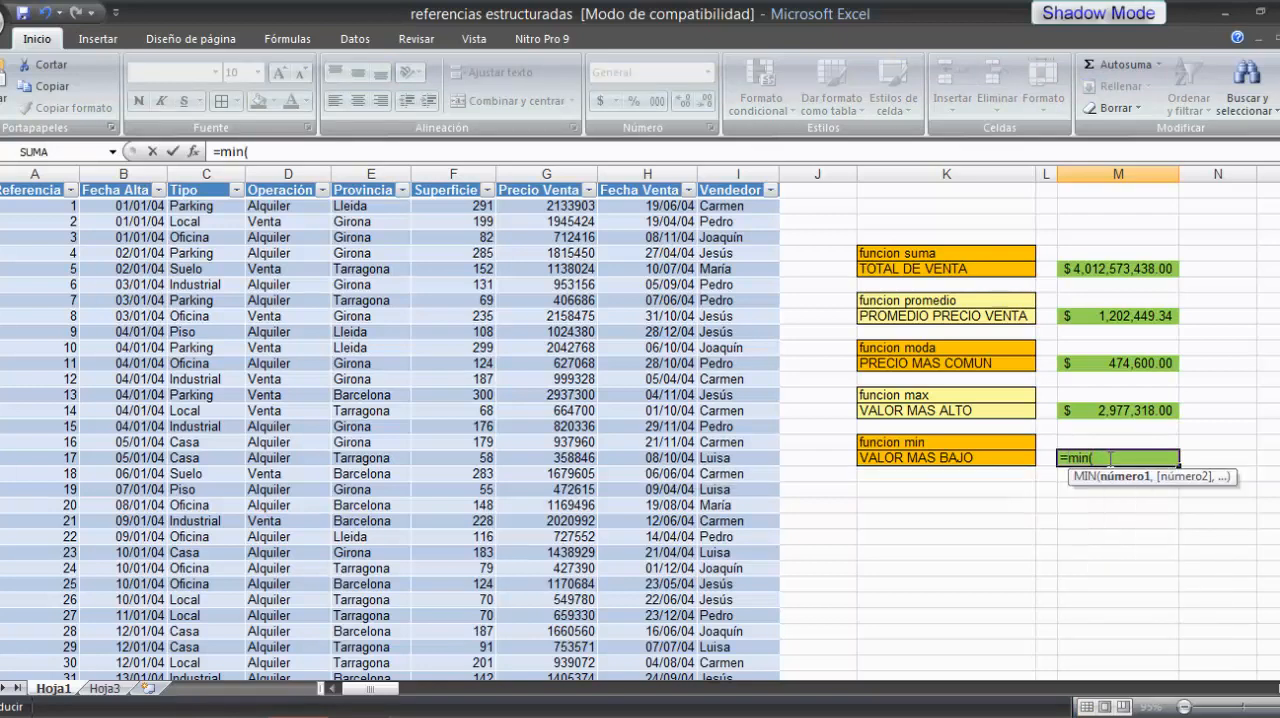
pyautogui.write('in')
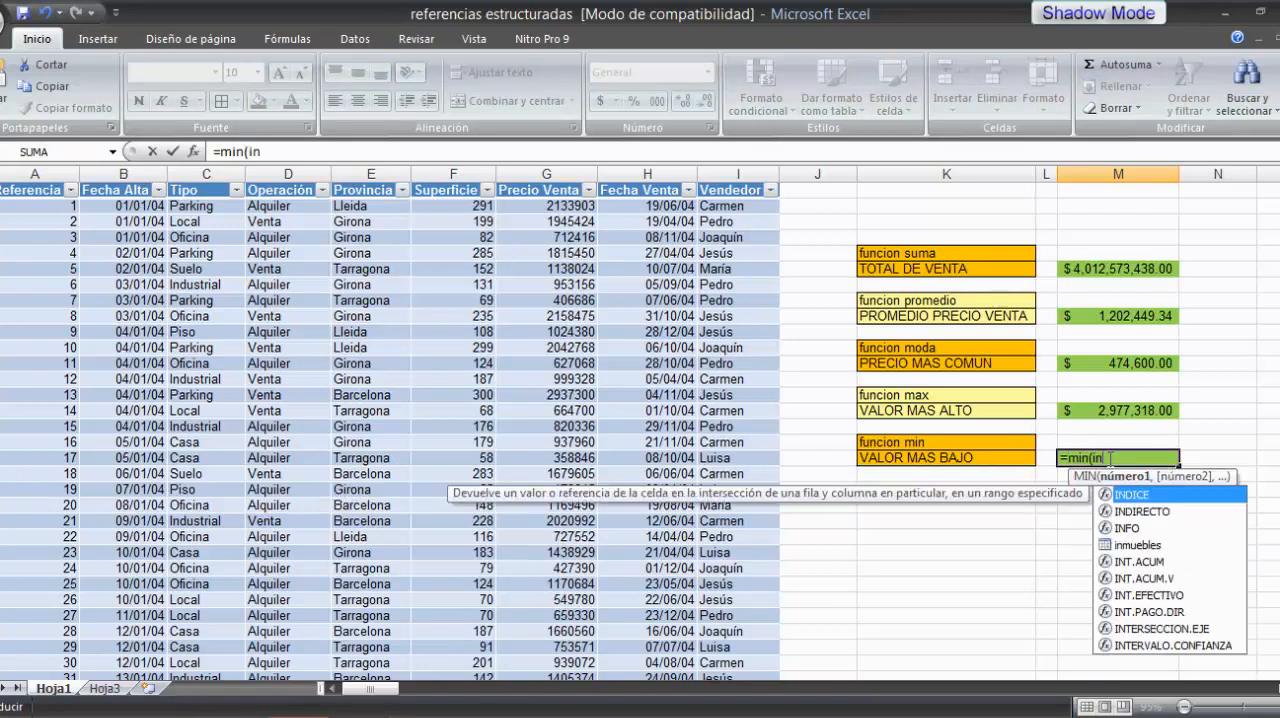
pyautogui.doubleClick(1134, 545)
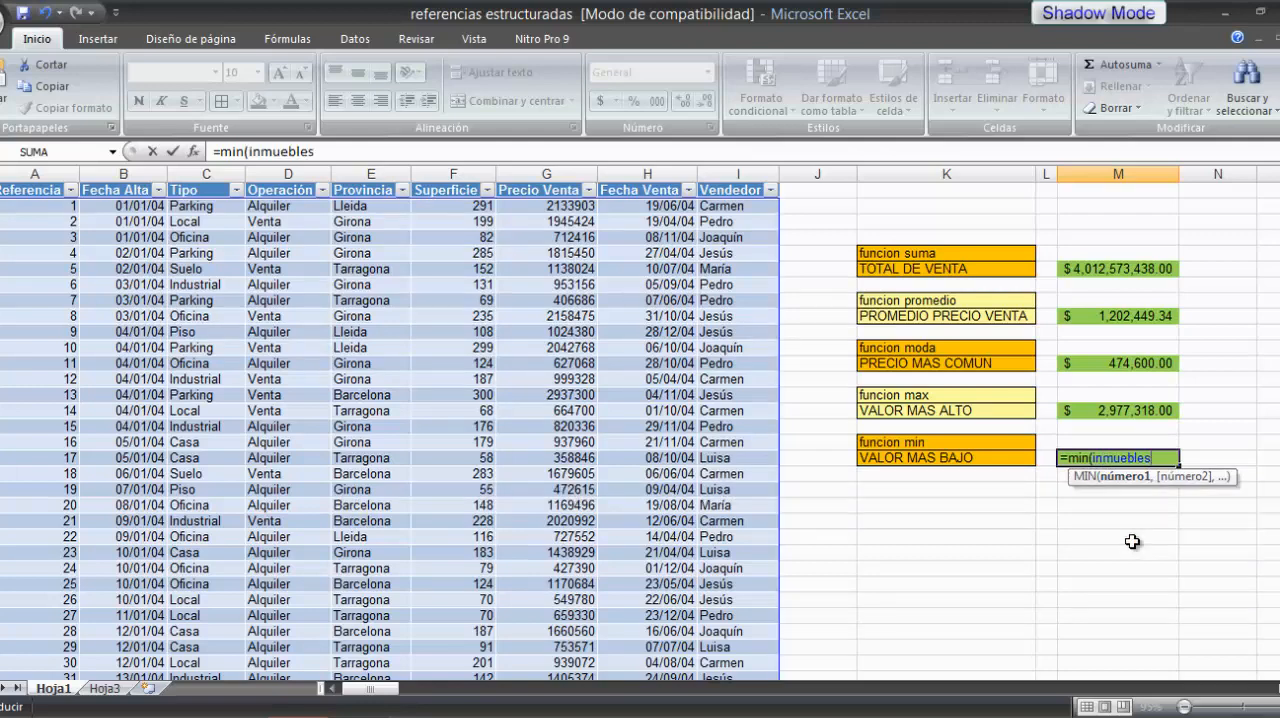
pyautogui.write('[')
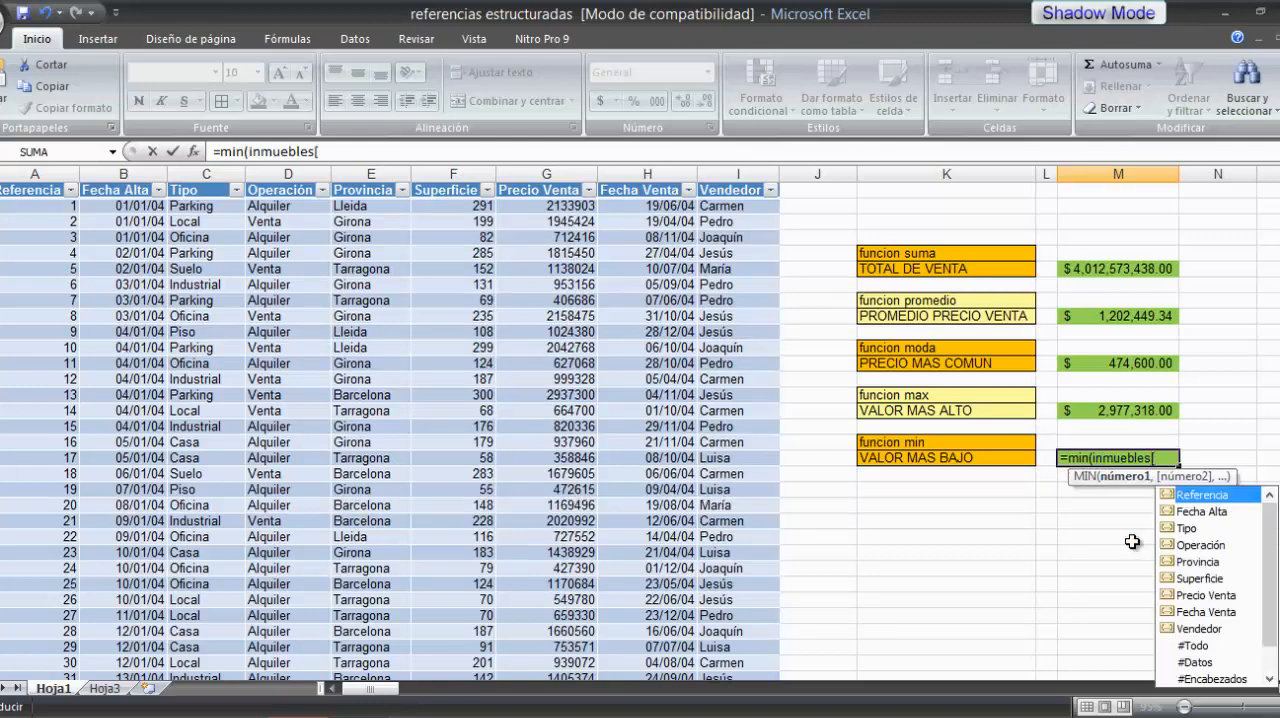
pyautogui.doubleClick(1189, 594)
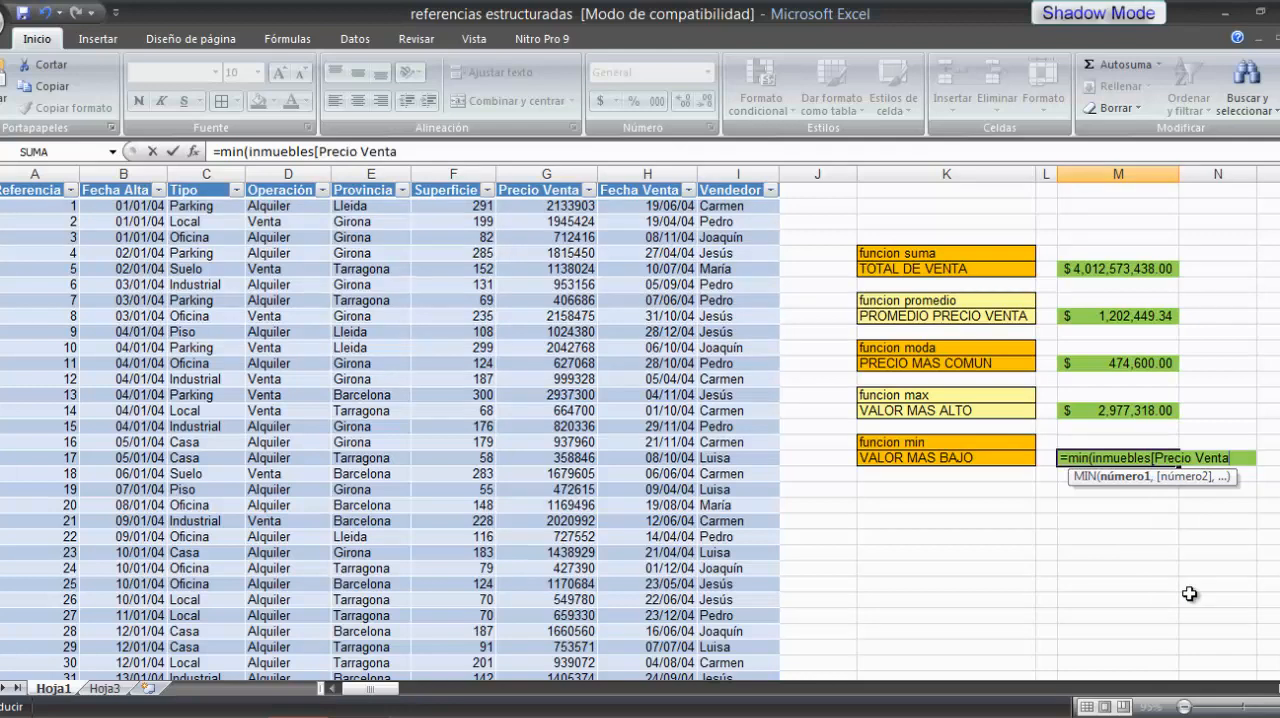
pyautogui.write(']')
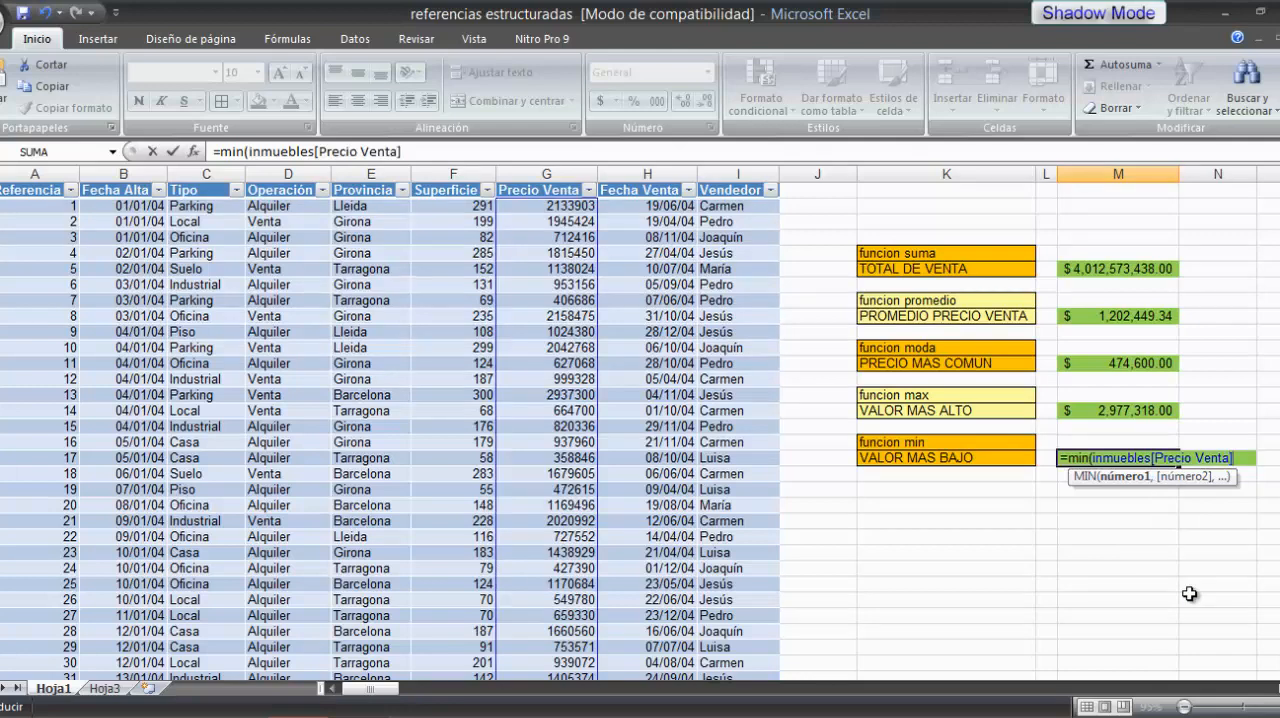
pyautogui.write(')')
pyautogui.press('Return')
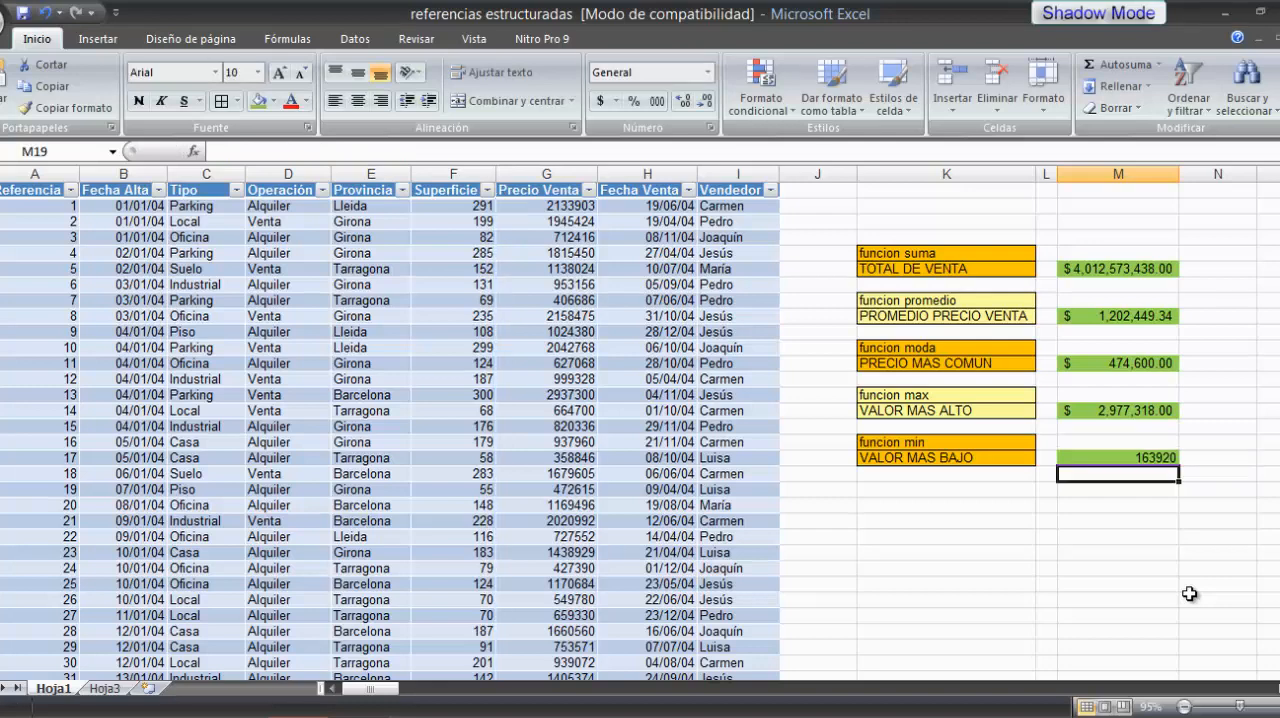
pyautogui.click(1140, 457)
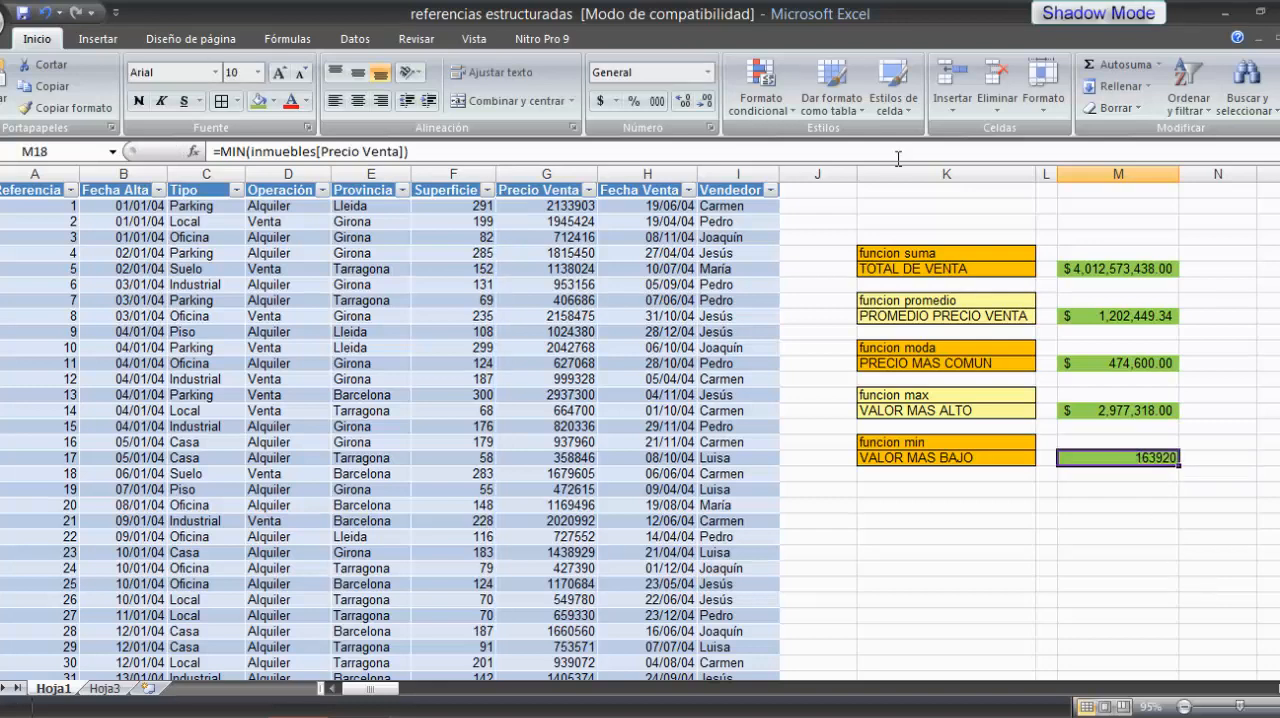
pyautogui.click(600, 100)
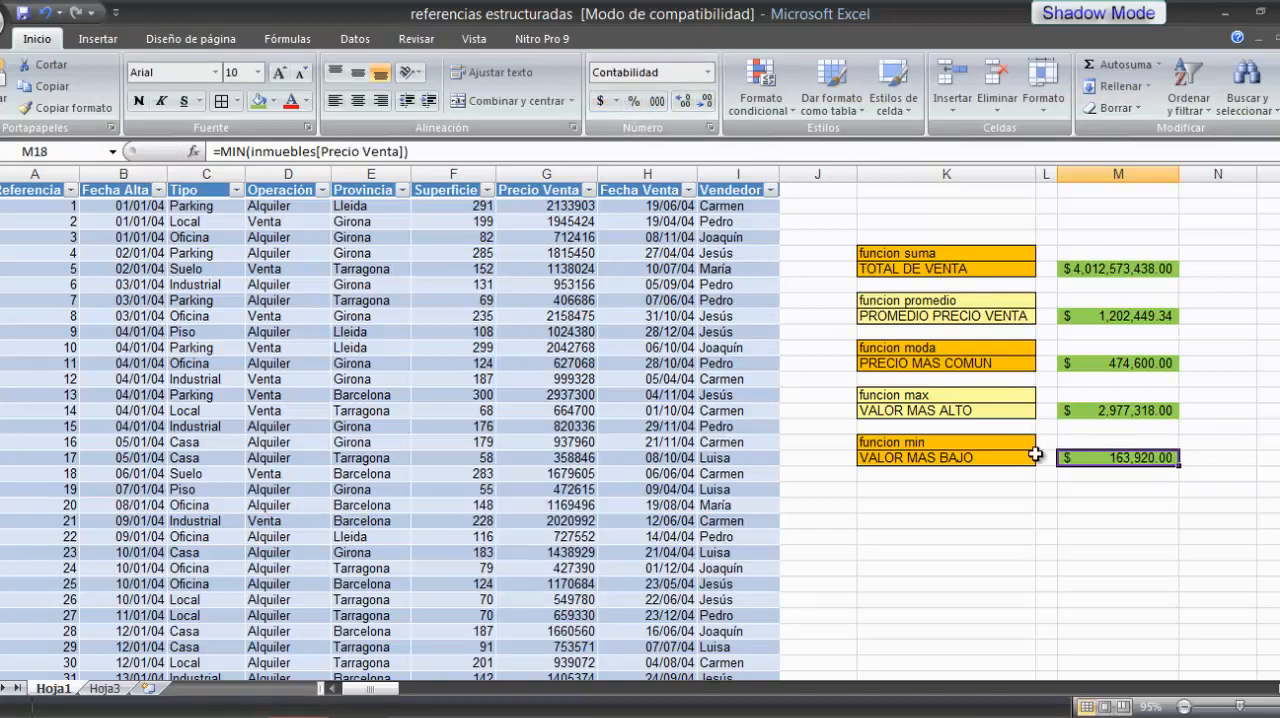
pyautogui.click(1134, 490)
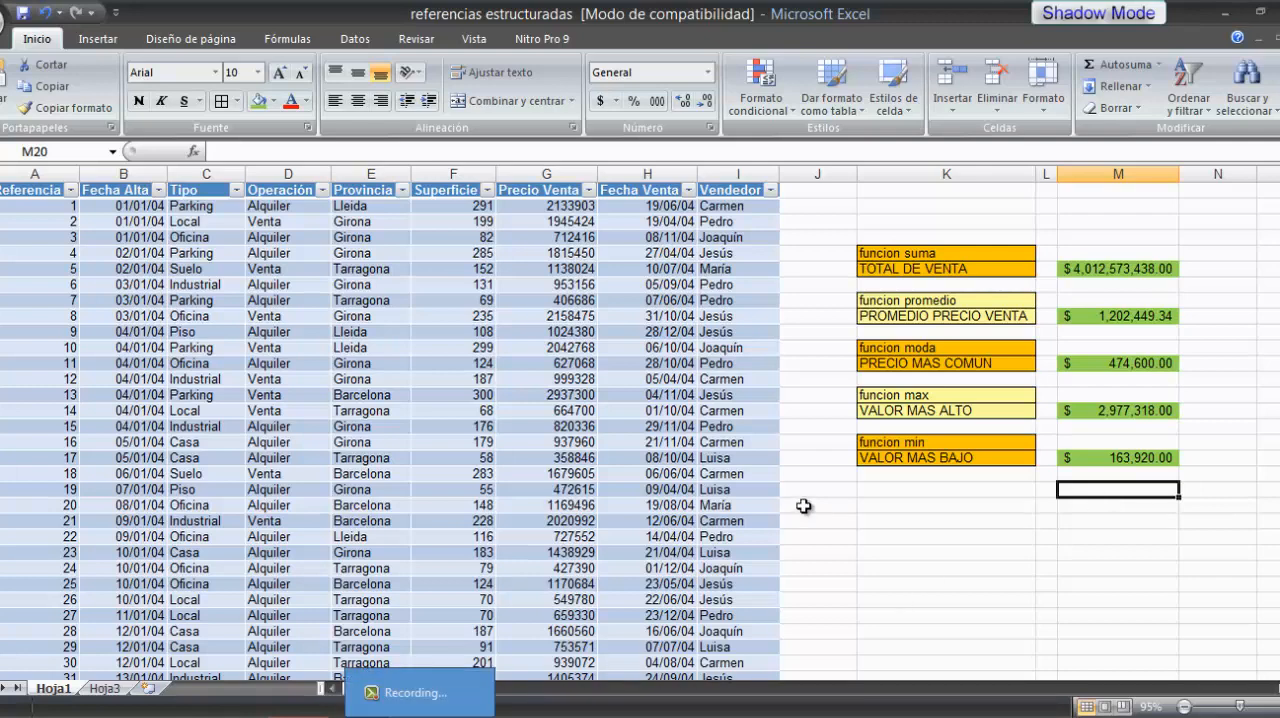
pyautogui.click(989, 521)
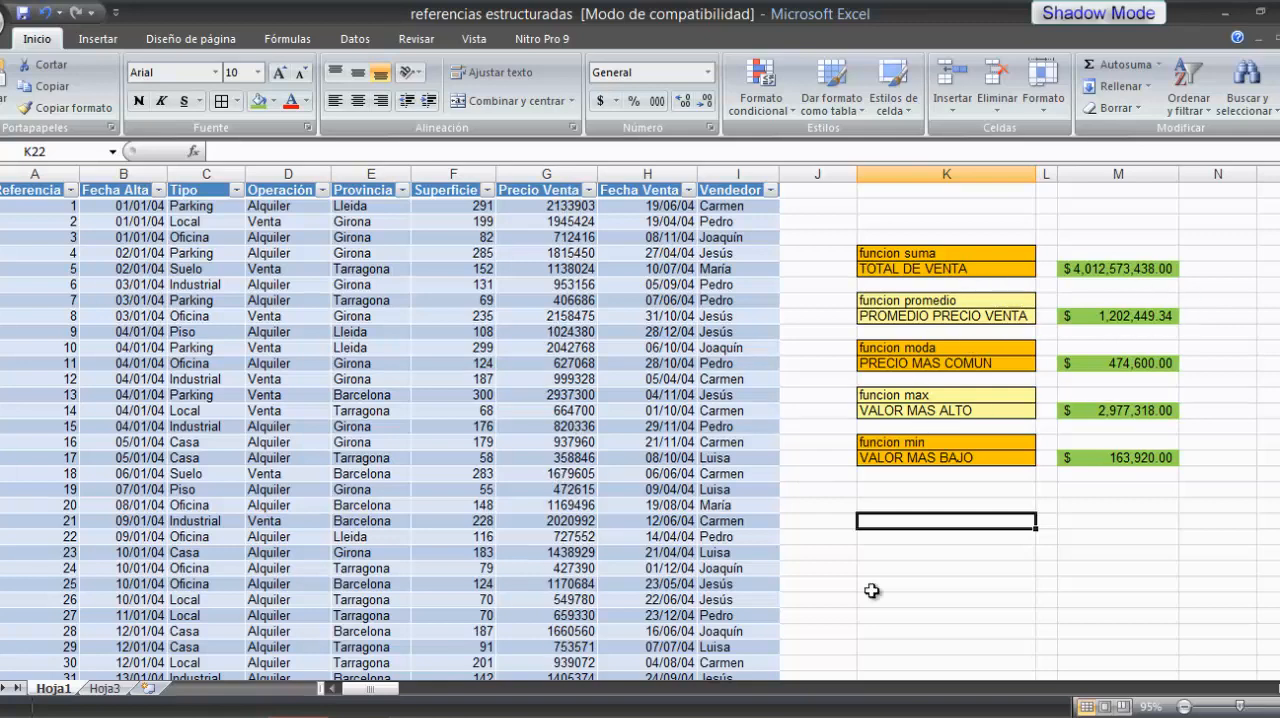
pyautogui.click(1098, 488)
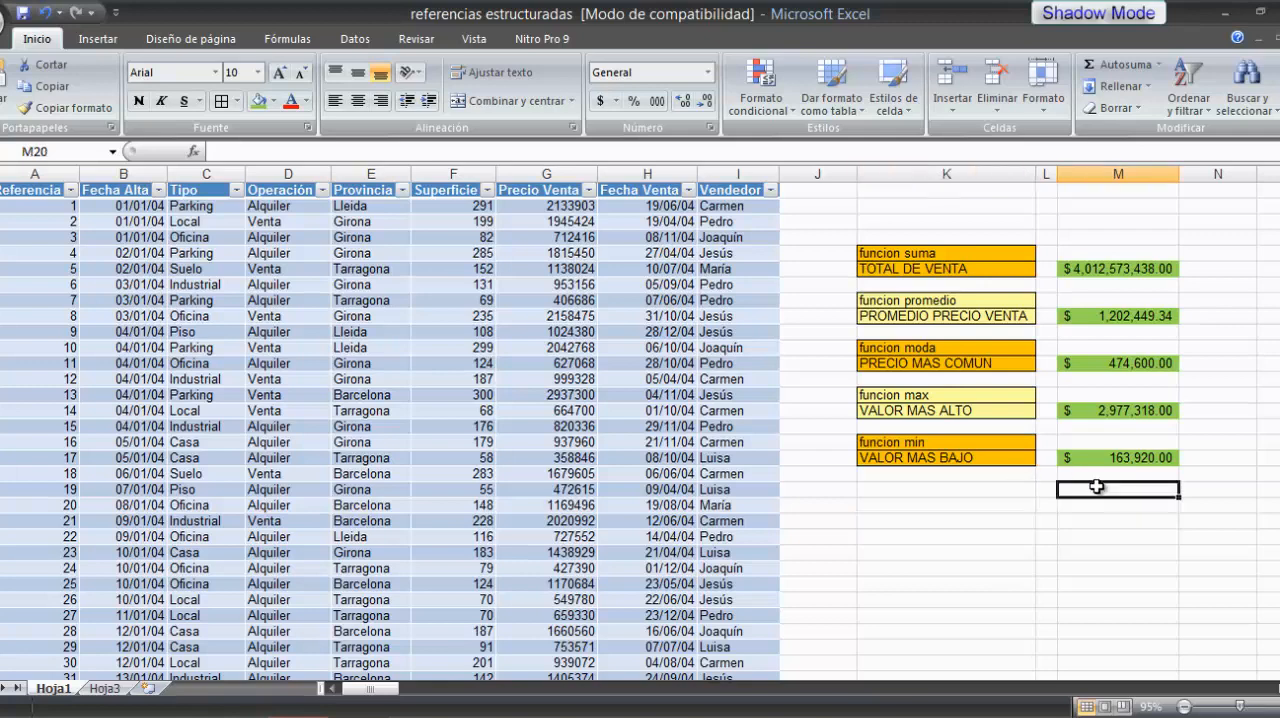
pyautogui.click(990, 507)
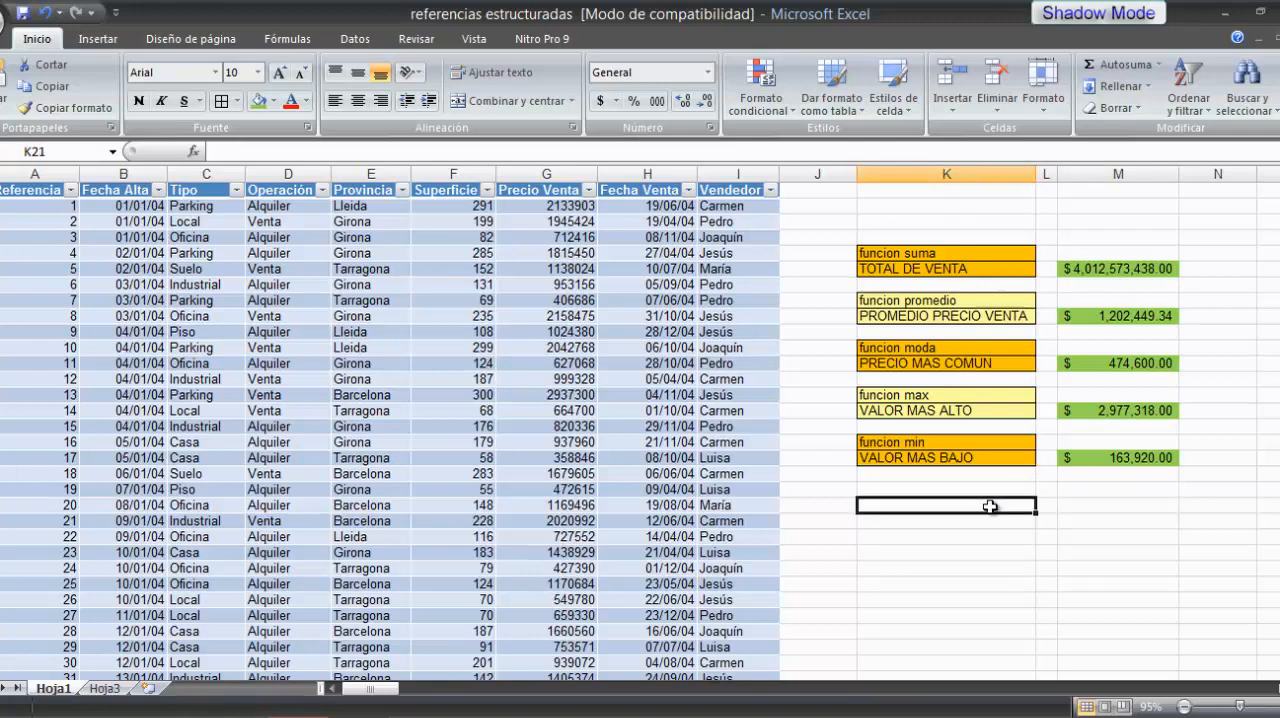
pyautogui.click(1103, 507)
pyautogui.click(1102, 537)
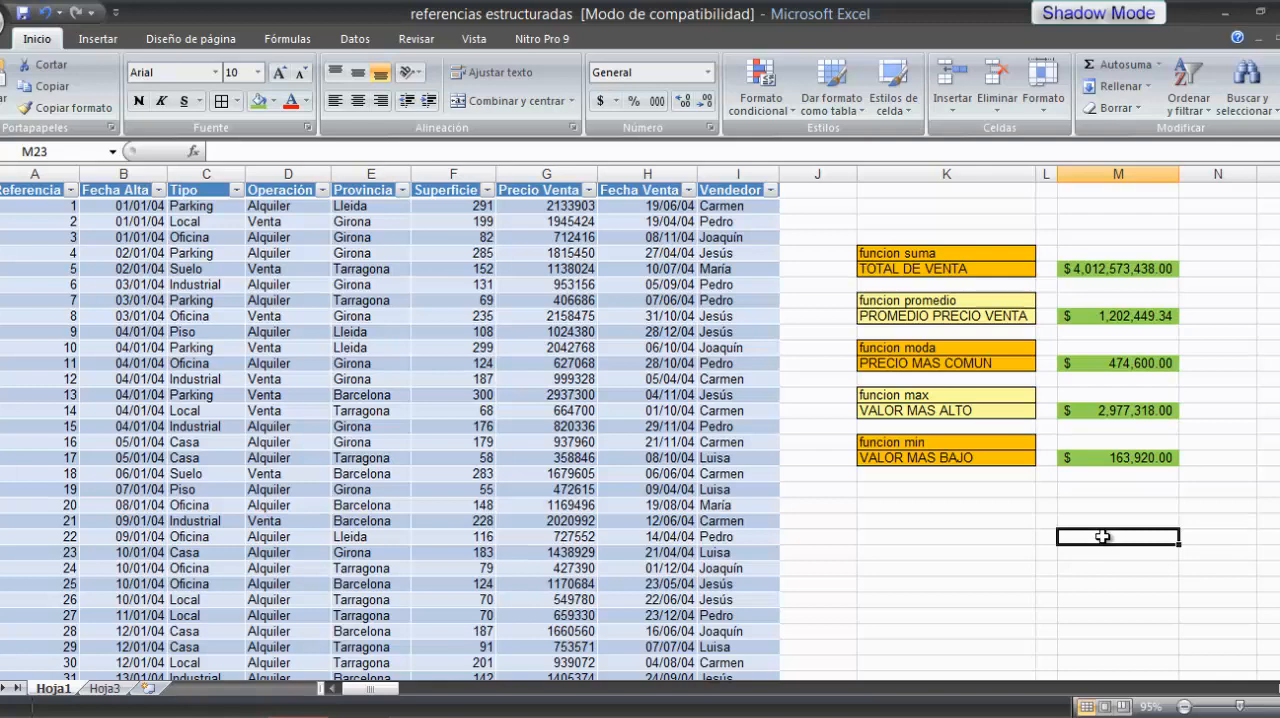
pyautogui.click(966, 536)
pyautogui.click(959, 567)
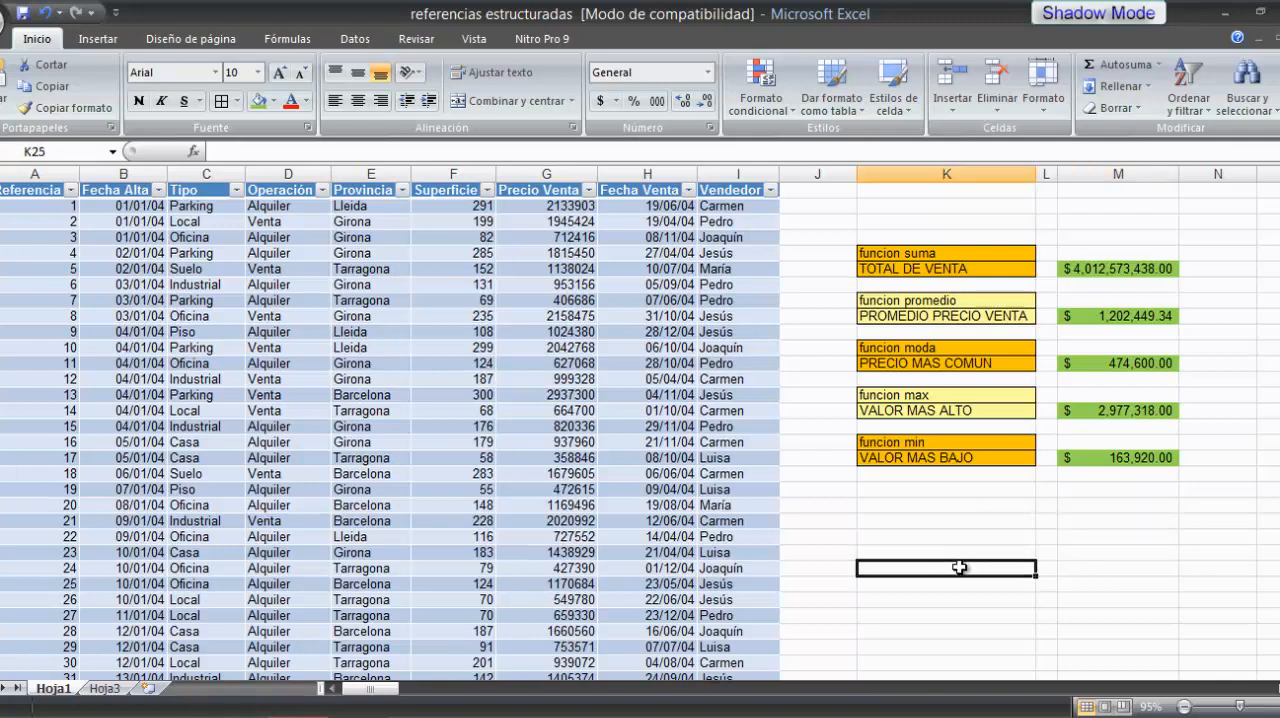
pyautogui.click(1112, 568)
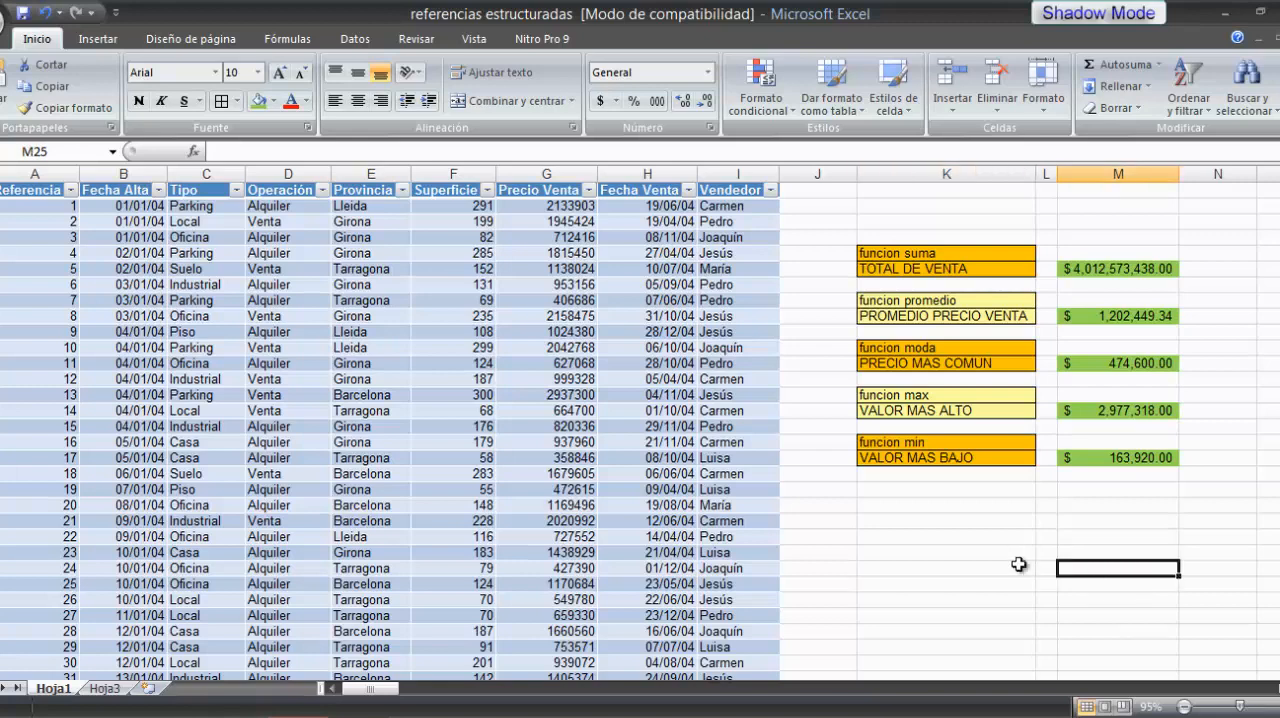